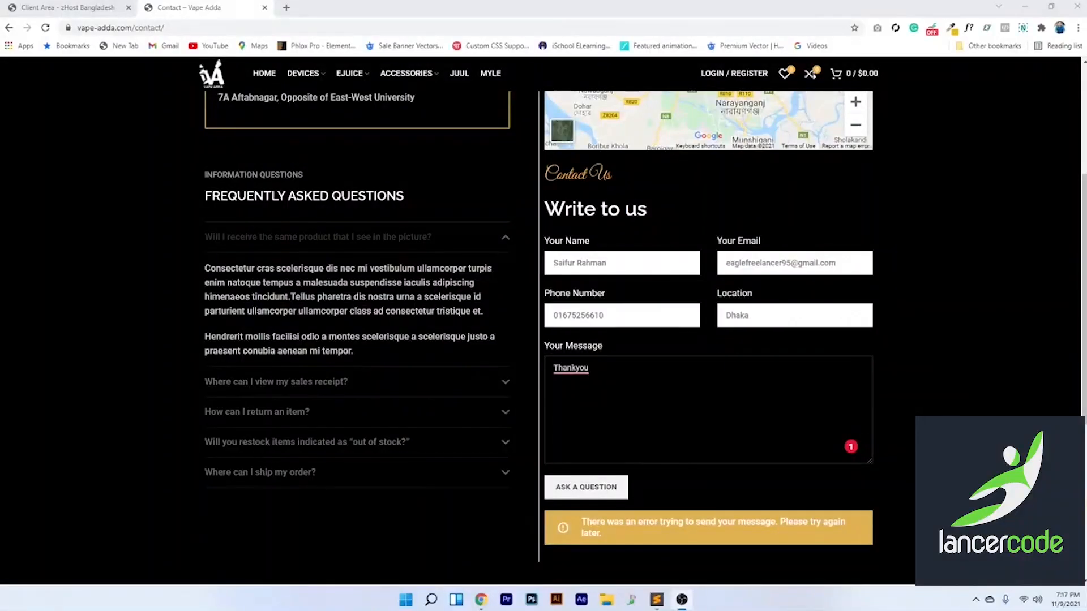
Scroll down past the contact form's message-sending error on the Vape Adda site
{"action": "scroll", "coordinate": [580, 361], "scroll_direction": "down", "scroll_amount": 3}
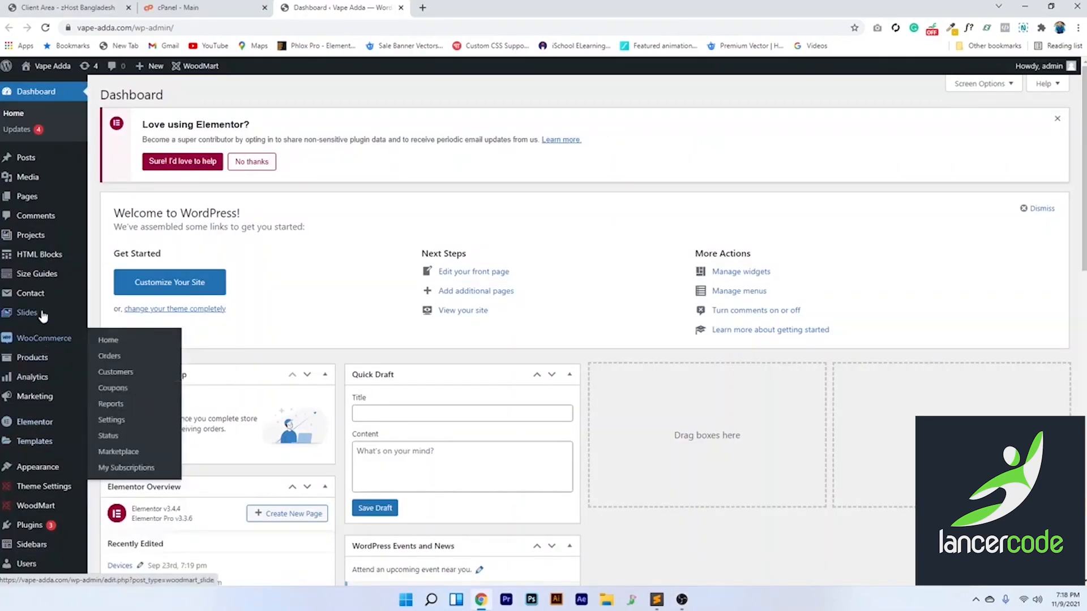
From the Contact Forms list, open 'Contact form alternative' for editing
{"action": "mouse_move", "coordinate": [36, 294]}
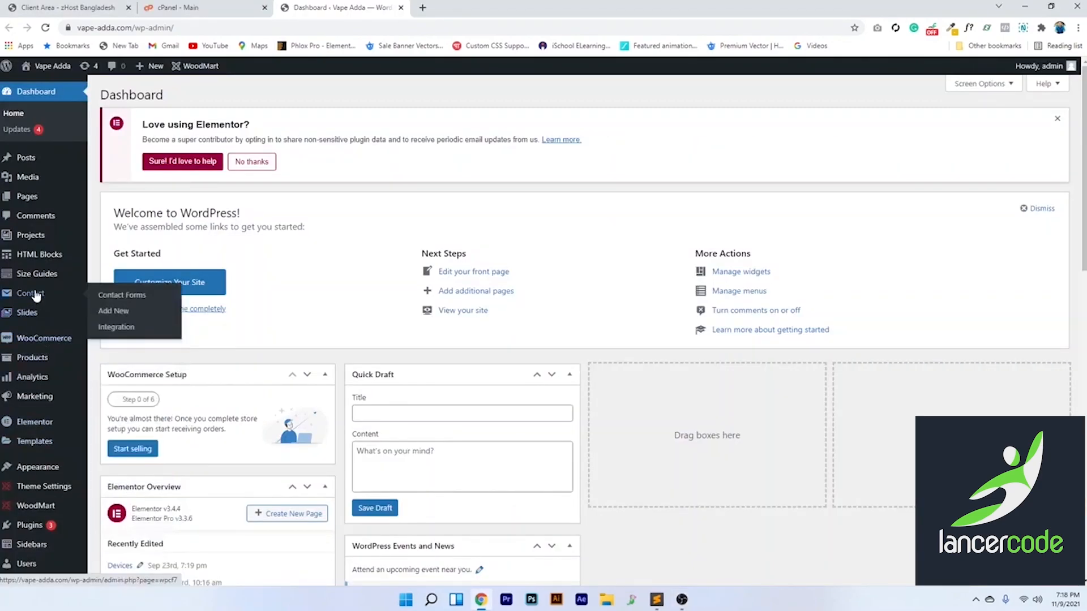
{"action": "left_click", "coordinate": [110, 297]}
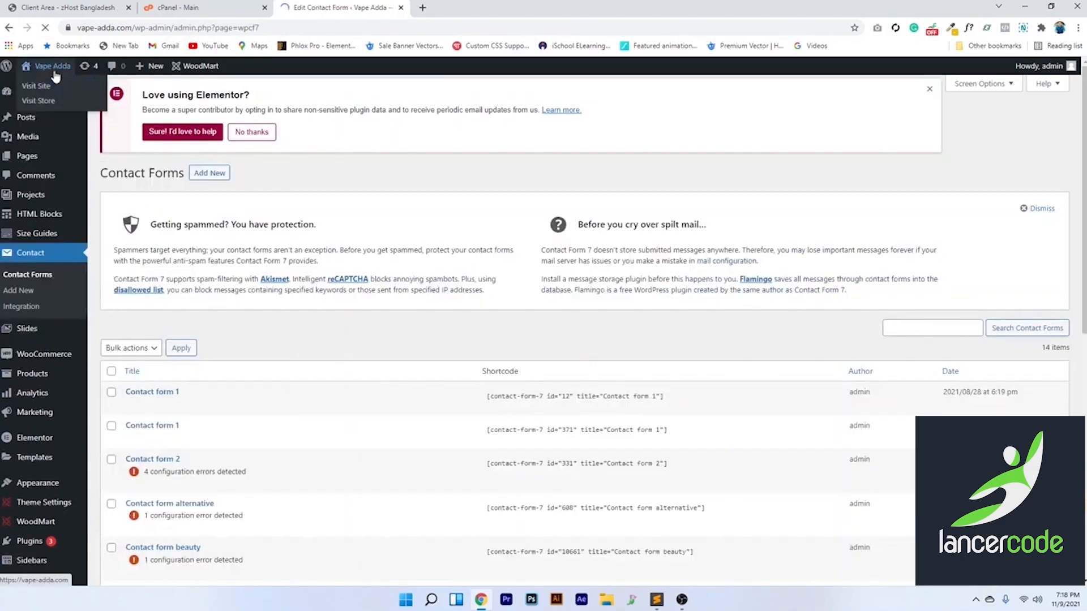
{"action": "mouse_move", "coordinate": [148, 505]}
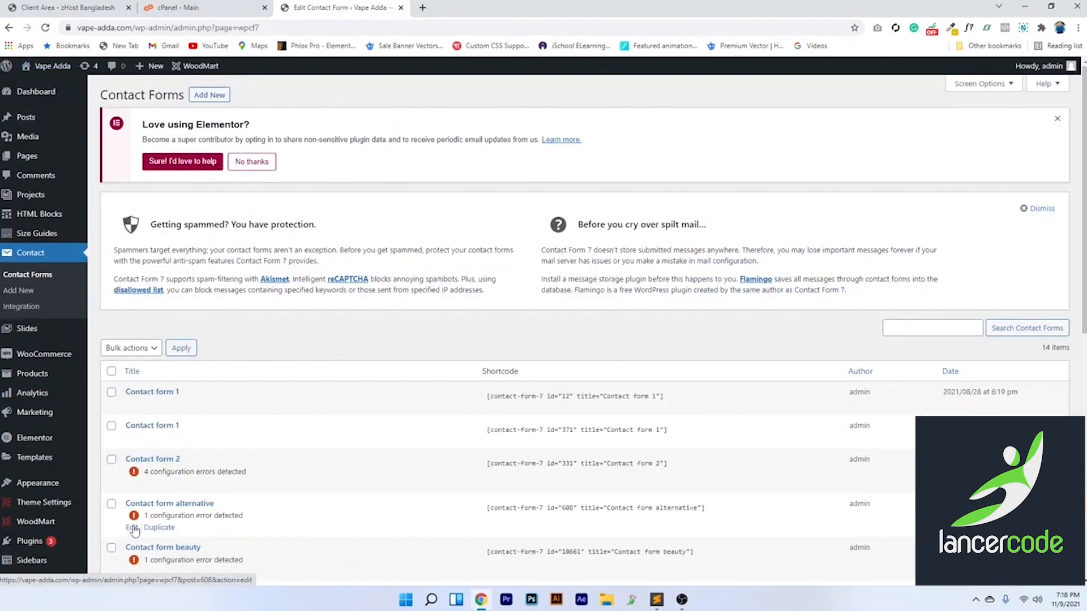
{"action": "left_click", "coordinate": [131, 529]}
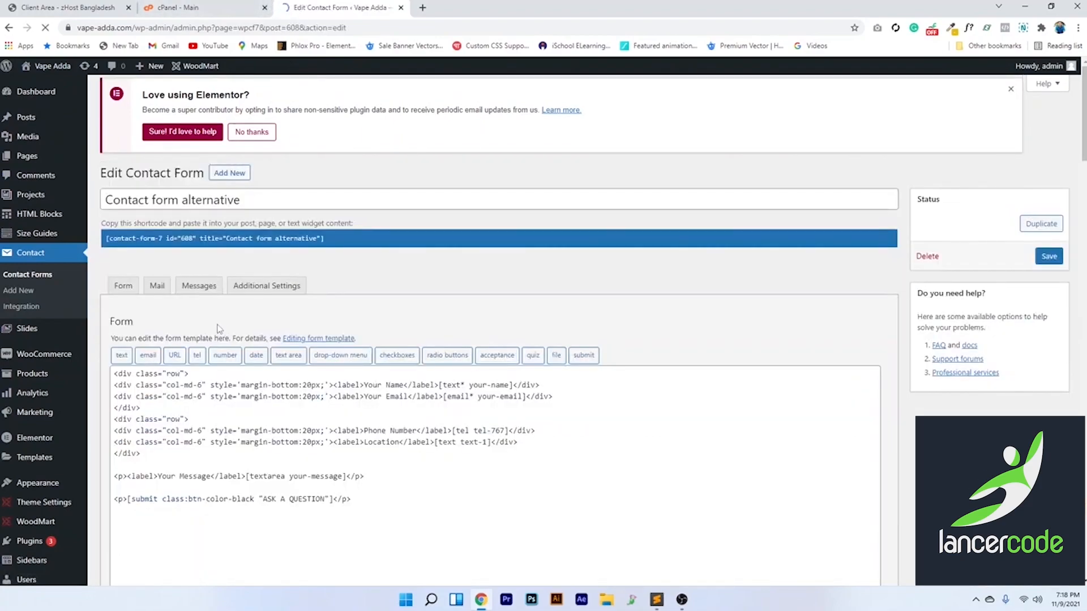
Open the live Vape Adda site in a new tab, view its contact page, then return to the editor
{"action": "mouse_move", "coordinate": [52, 66]}
{"action": "right_click", "coordinate": [44, 84]}
{"action": "left_click", "coordinate": [100, 87]}
{"action": "left_click", "coordinate": [461, 5]}
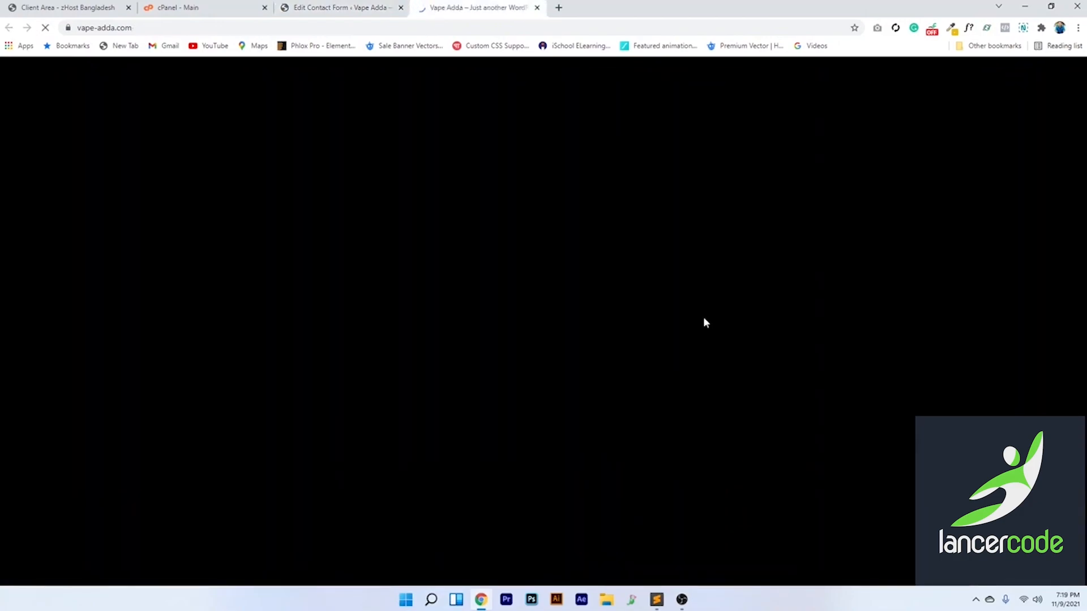
{"action": "scroll", "coordinate": [559, 257], "scroll_direction": "down", "scroll_amount": 5}
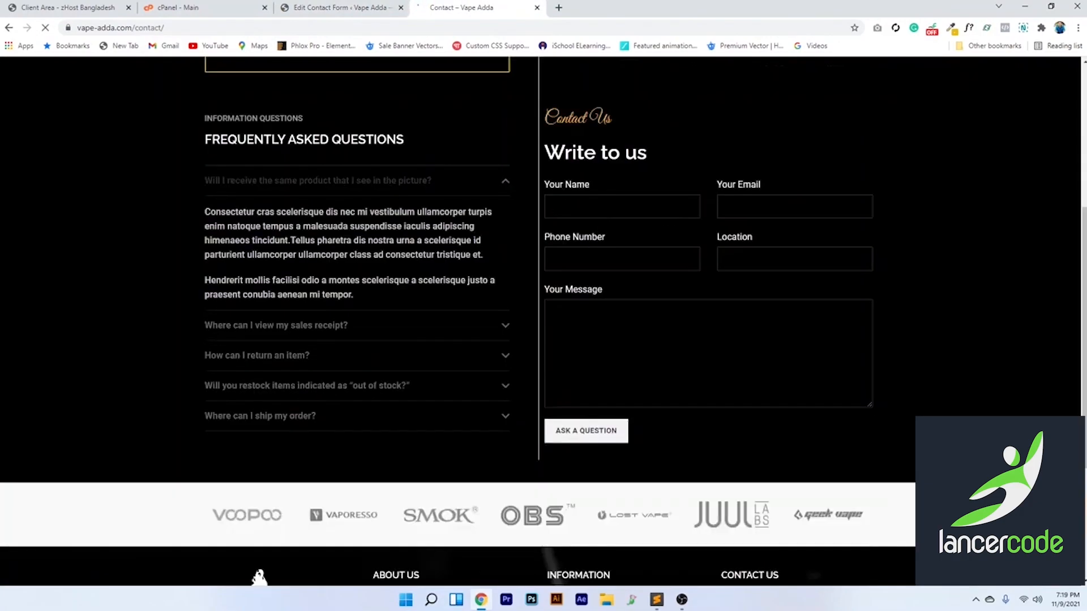
{"action": "left_click", "coordinate": [340, 7]}
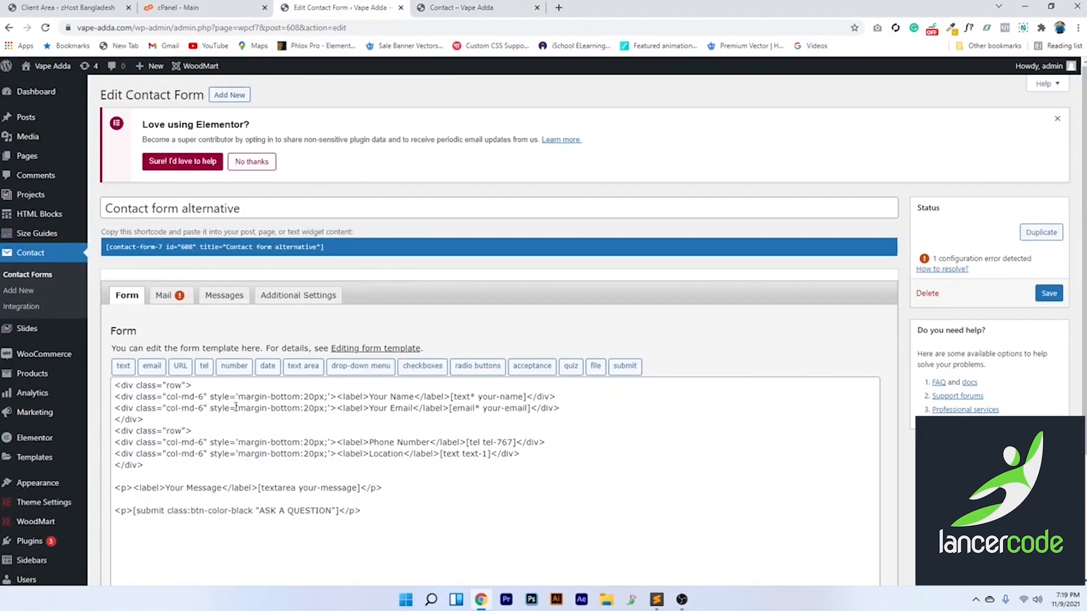
{"action": "scroll", "coordinate": [441, 294], "scroll_direction": "down", "scroll_amount": 2}
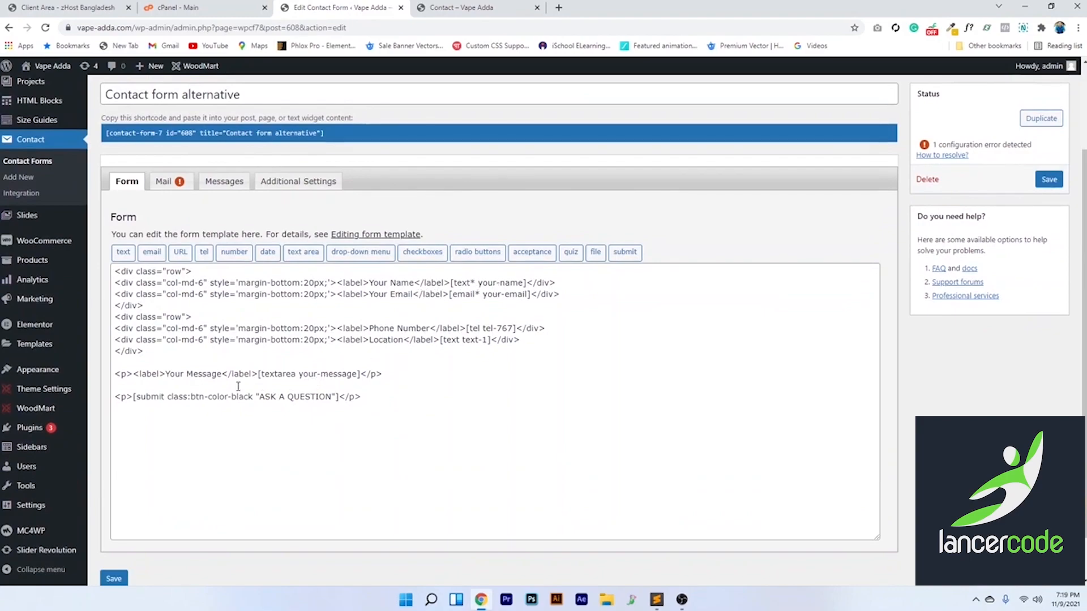
{"action": "left_click", "coordinate": [457, 6]}
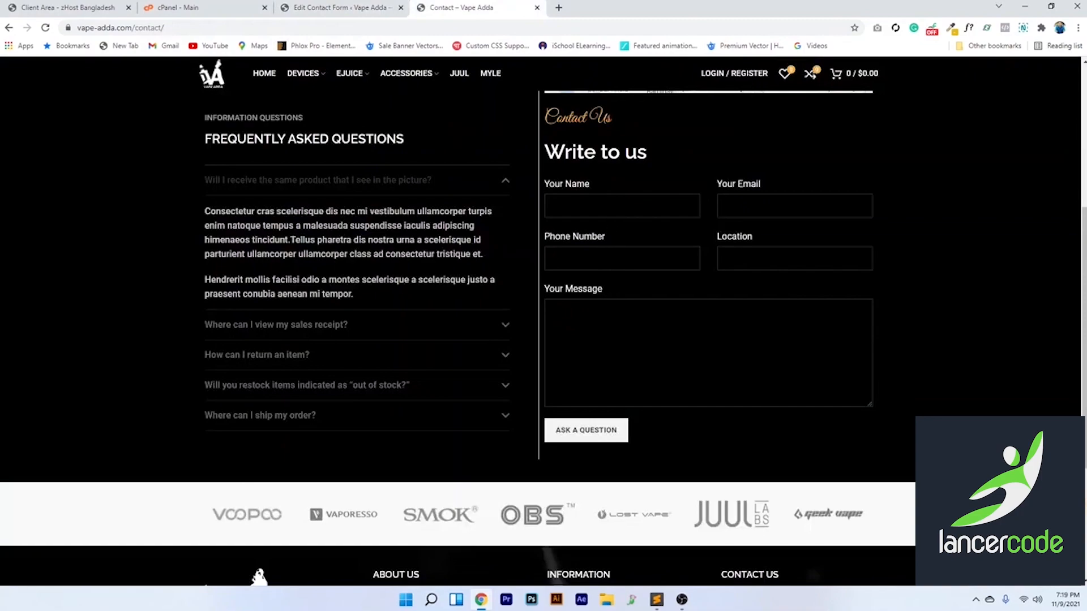
{"action": "left_click", "coordinate": [339, 8]}
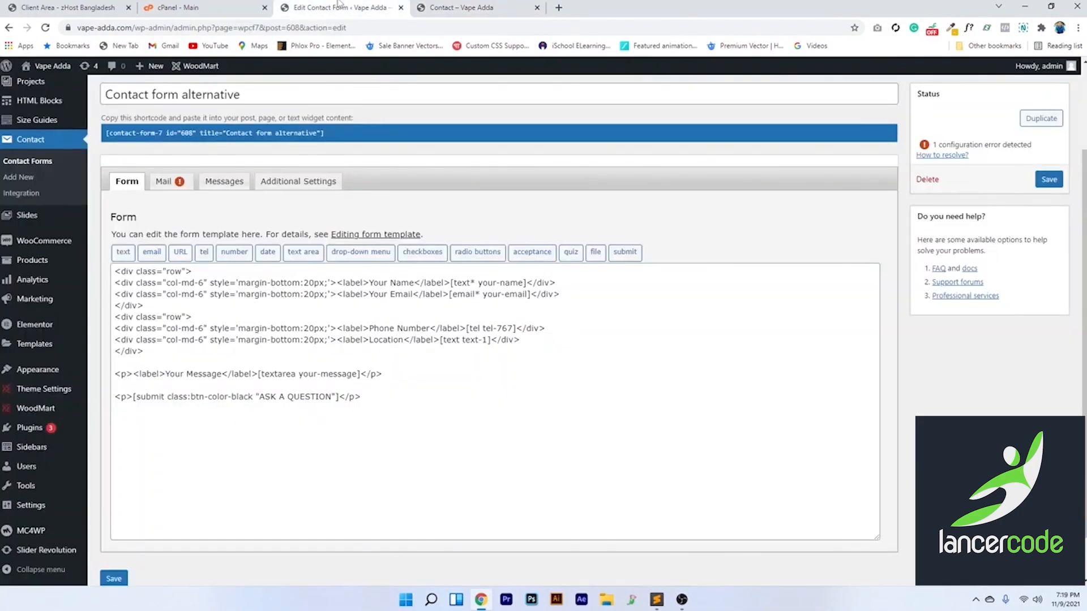
In the Mail tab, replace the dummy To recipient with the site's Gmail address
{"action": "left_click", "coordinate": [168, 188]}
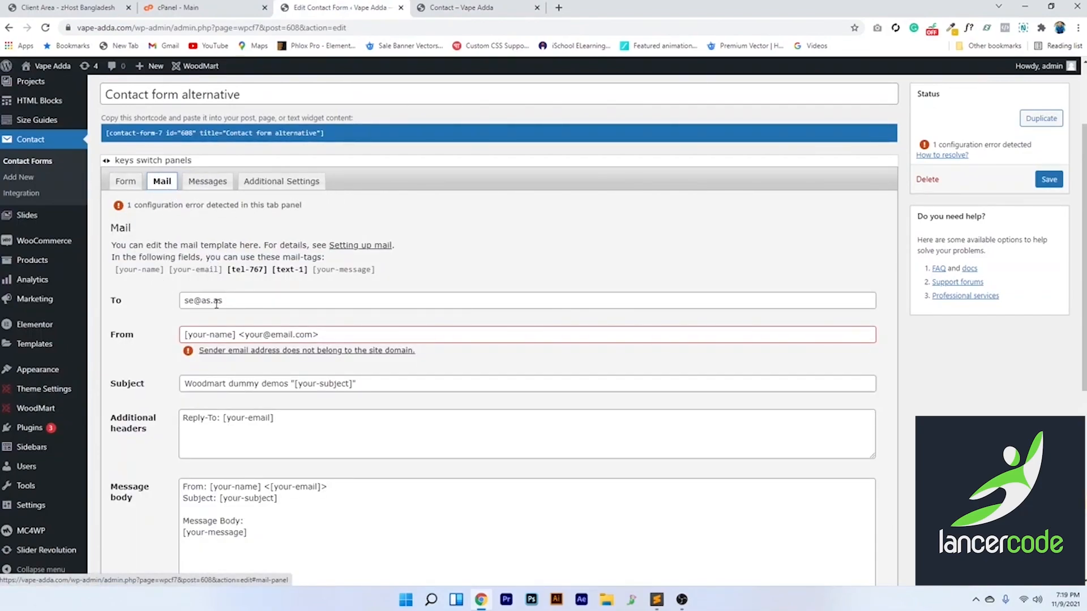
{"action": "left_click_drag", "start_coordinate": [230, 304], "coordinate": [184, 300]}
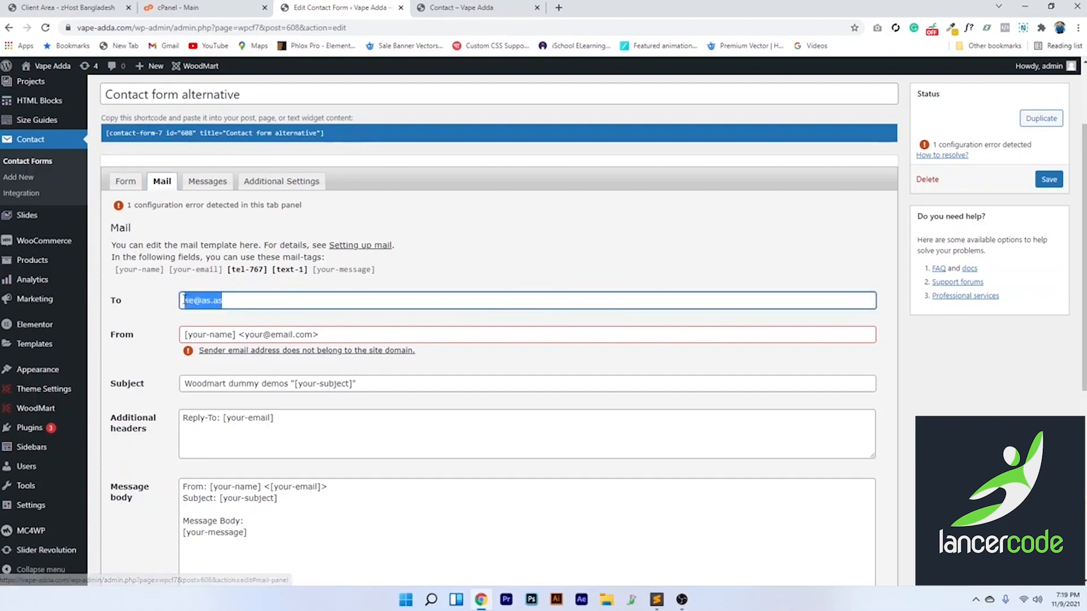
{"action": "type", "text": "sa"}
{"action": "key", "text": "BackSpace"}
{"action": "key", "text": "BackSpace"}
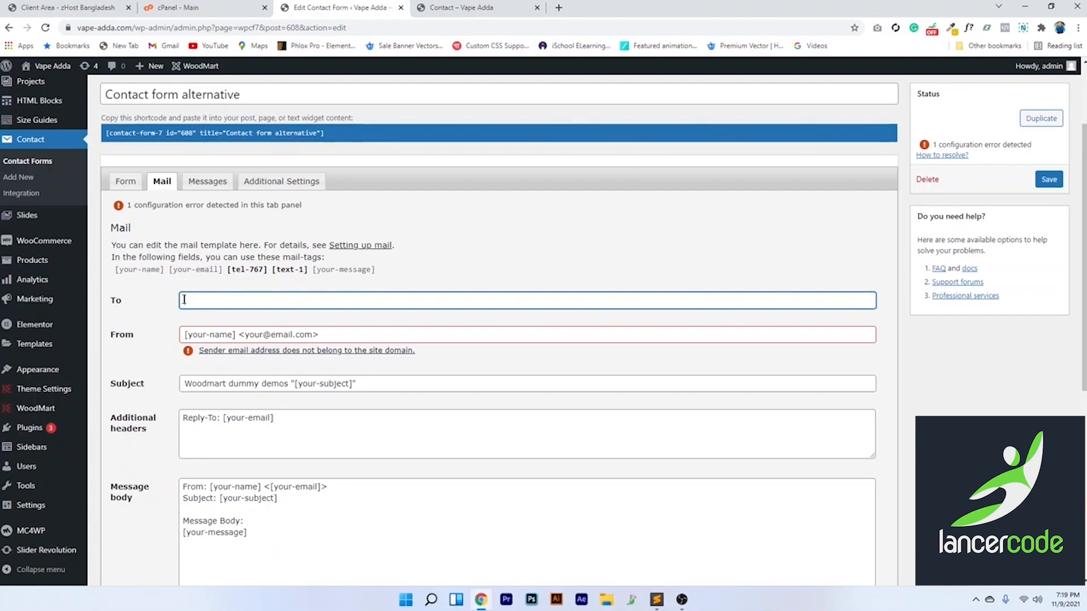
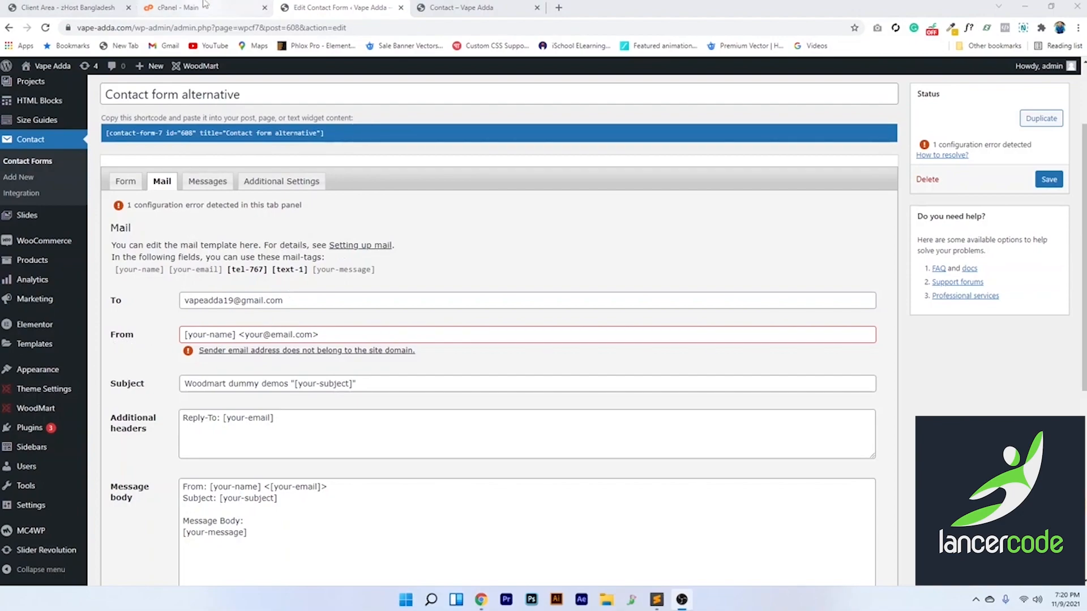
Examine the name mail tag and the placeholder sender address in the From field
{"action": "left_click_drag", "start_coordinate": [115, 273], "coordinate": [164, 281]}
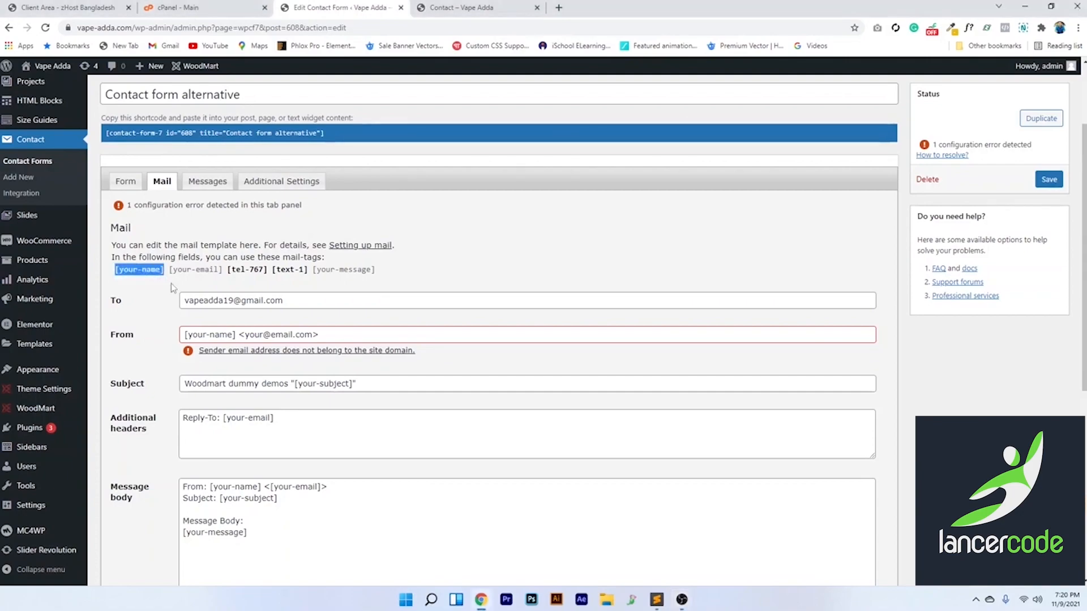
{"action": "left_click_drag", "start_coordinate": [235, 335], "coordinate": [184, 334]}
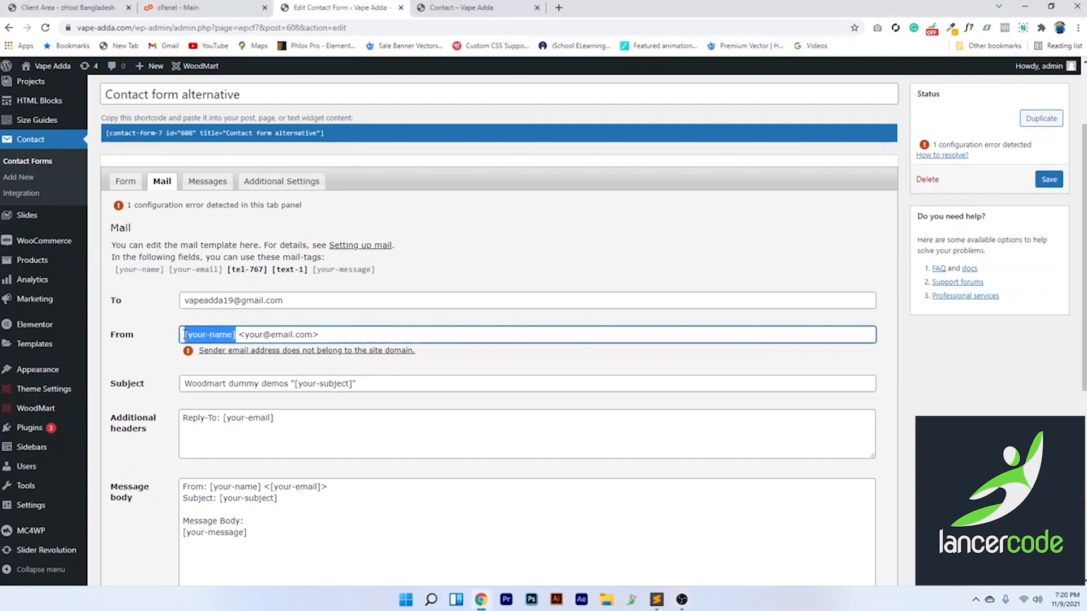
{"action": "left_click", "coordinate": [184, 334]}
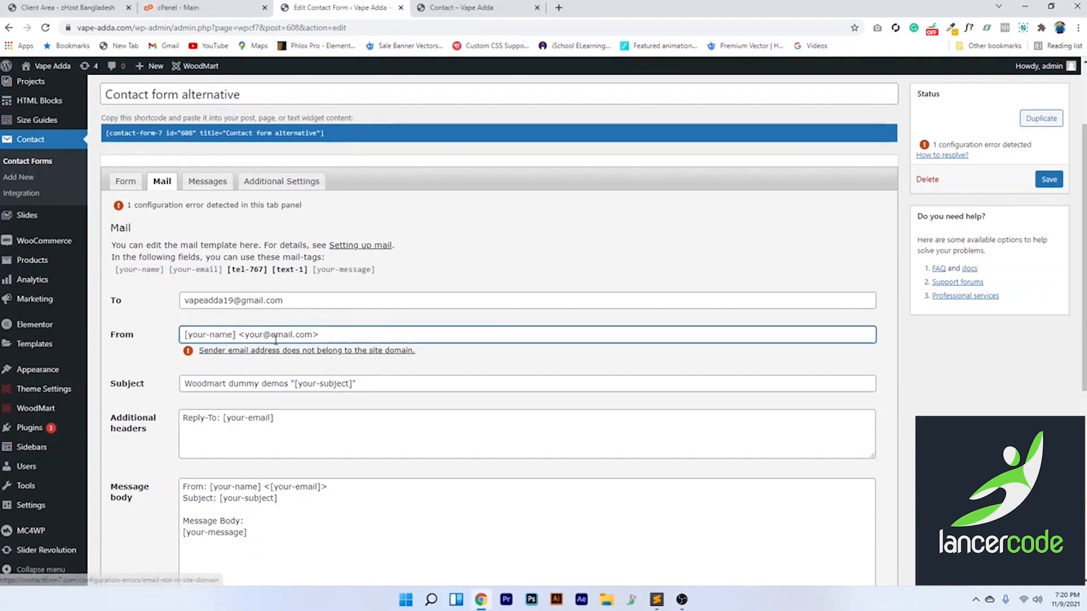
{"action": "left_click_drag", "start_coordinate": [239, 334], "coordinate": [325, 338]}
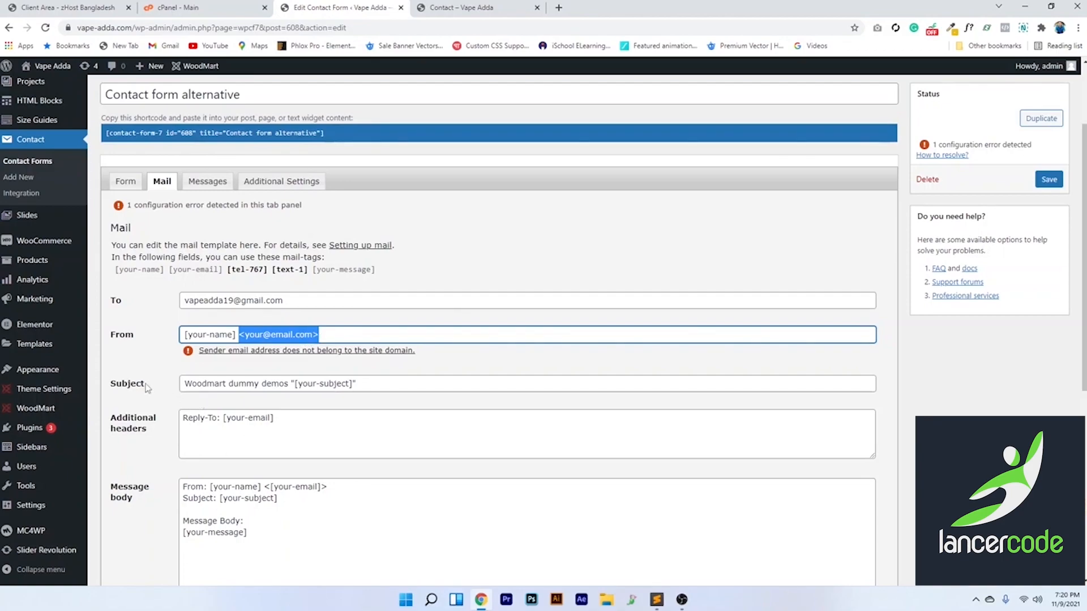
{"action": "left_click", "coordinate": [461, 7]}
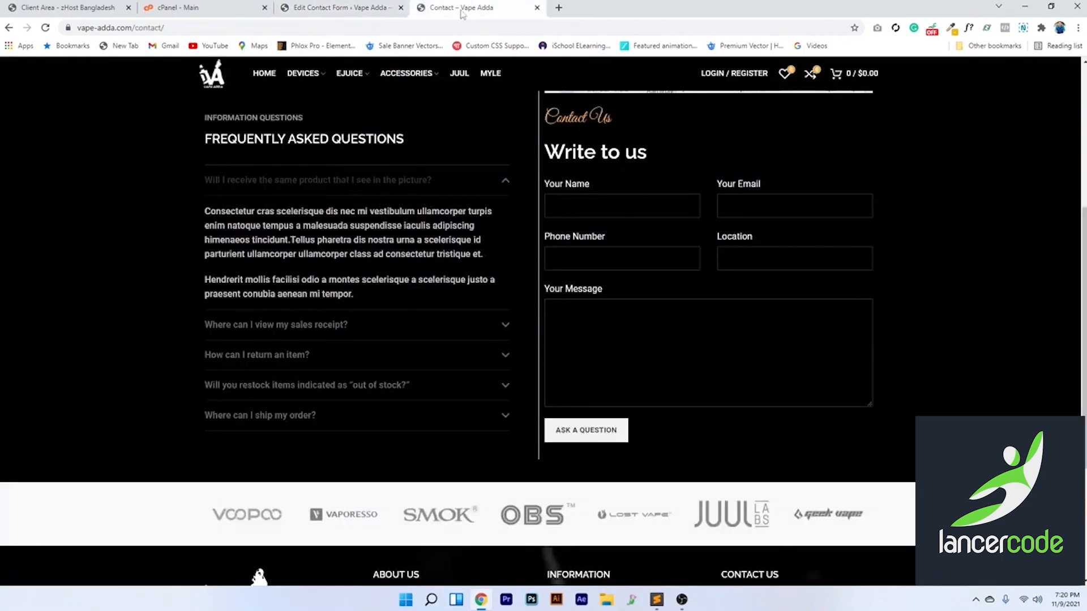
Change the mail subject to 'This is Question from Vape Adda Website' and delete the Reply-To header
{"action": "left_click", "coordinate": [355, 9]}
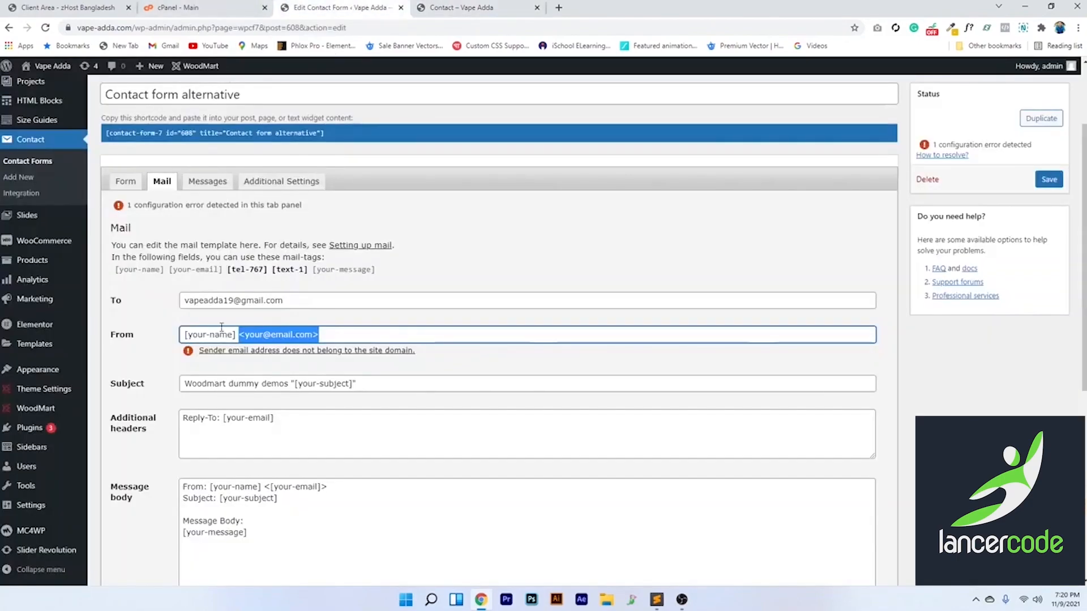
{"action": "left_click", "coordinate": [395, 384]}
{"action": "left_click_drag", "start_coordinate": [395, 384], "coordinate": [157, 388]}
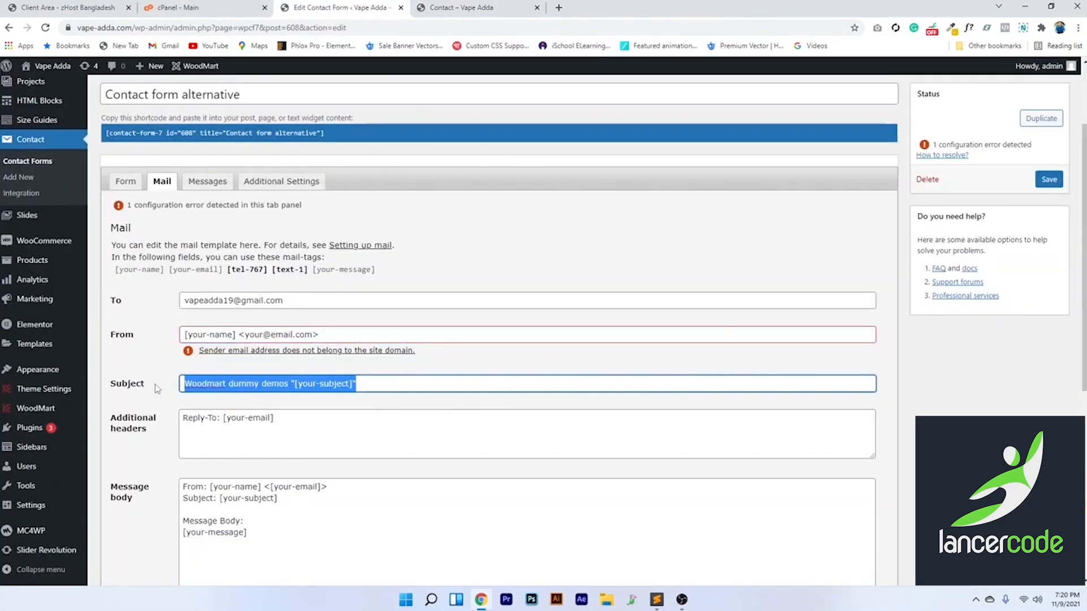
{"action": "type", "text": "This is"}
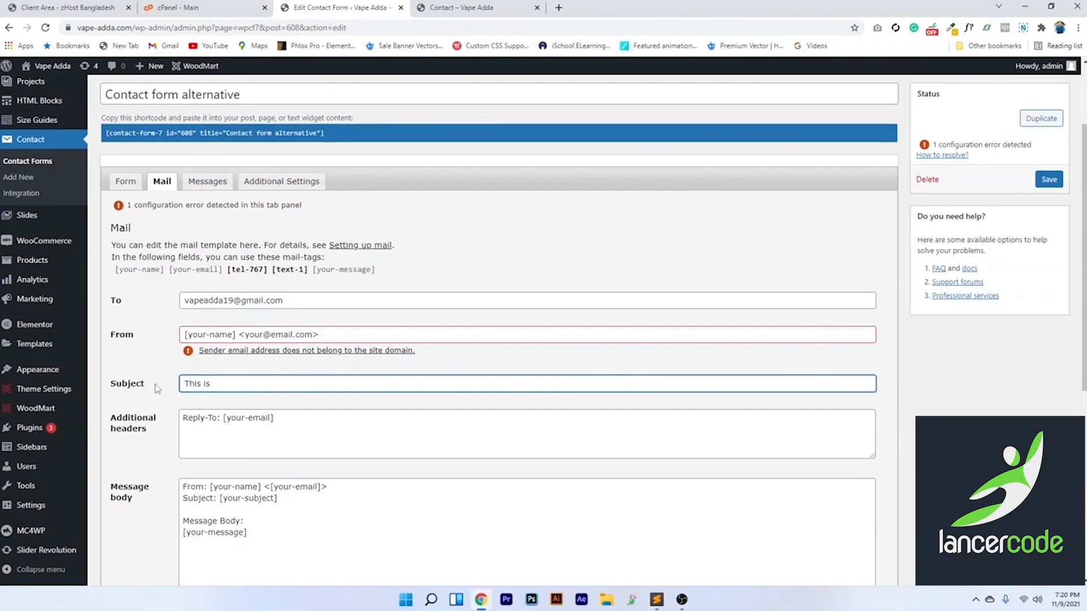
{"action": "type", "text": " Question from Vape Adda Website"}
{"action": "left_click_drag", "start_coordinate": [288, 419], "coordinate": [158, 419]}
{"action": "key", "text": "BackSpace"}
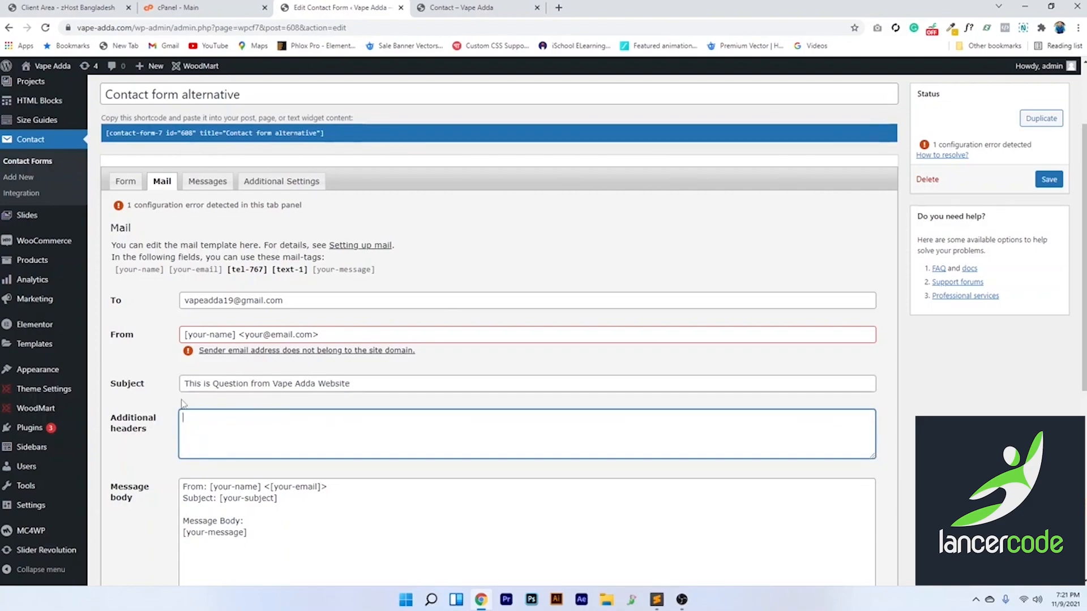
In the message body, put 'Email:' on its own line and add 'Phone Number:' with the [tel-767] tag
{"action": "left_click", "coordinate": [231, 519]}
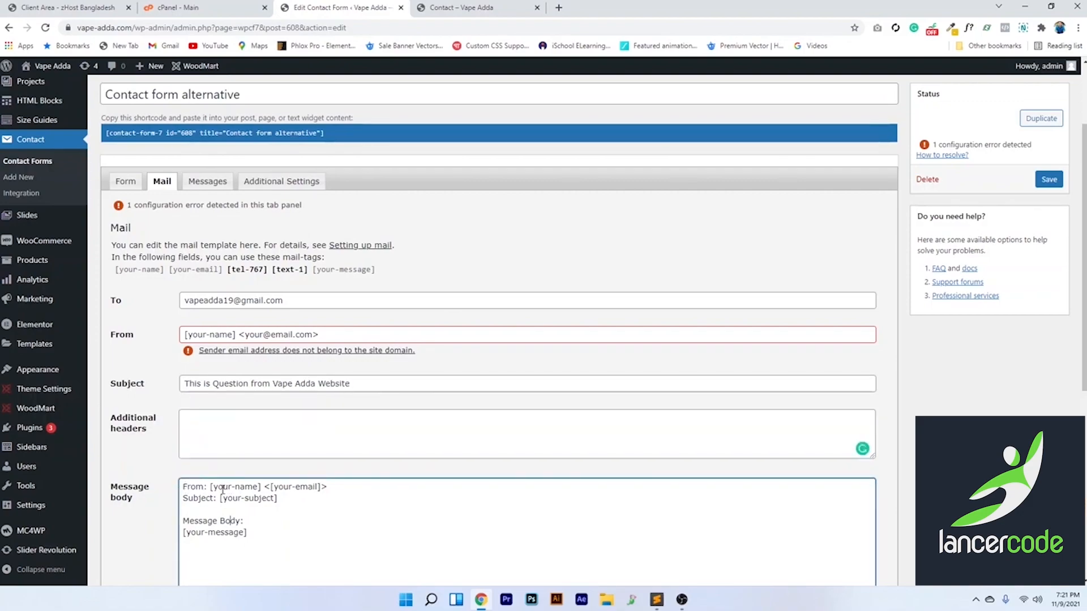
{"action": "left_click", "coordinate": [266, 487]}
{"action": "key", "text": "Return"}
{"action": "type", "text": "Email"}
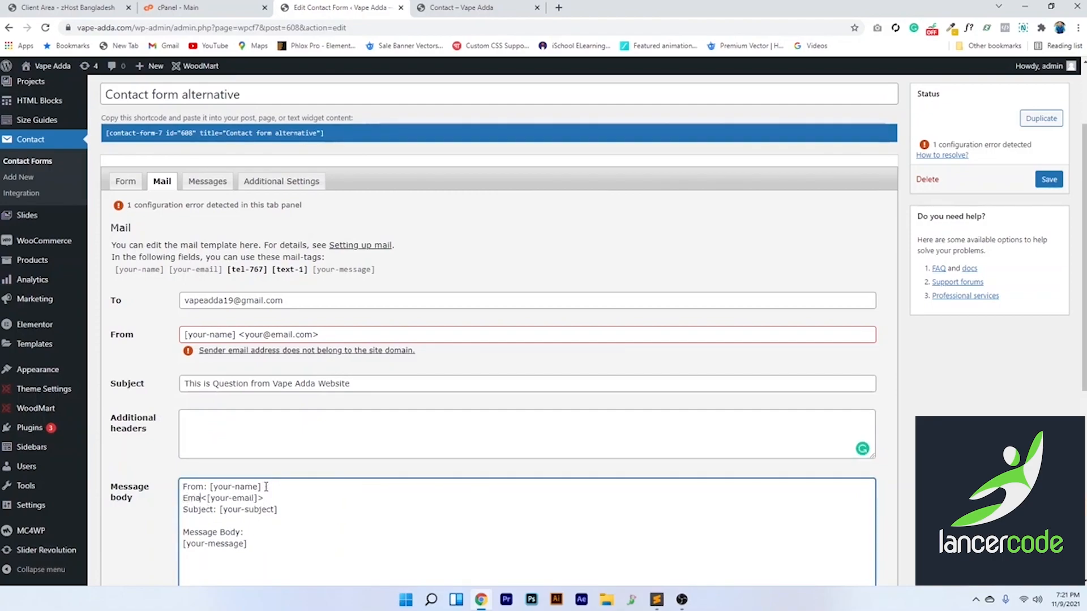
{"action": "type", "text": ":"}
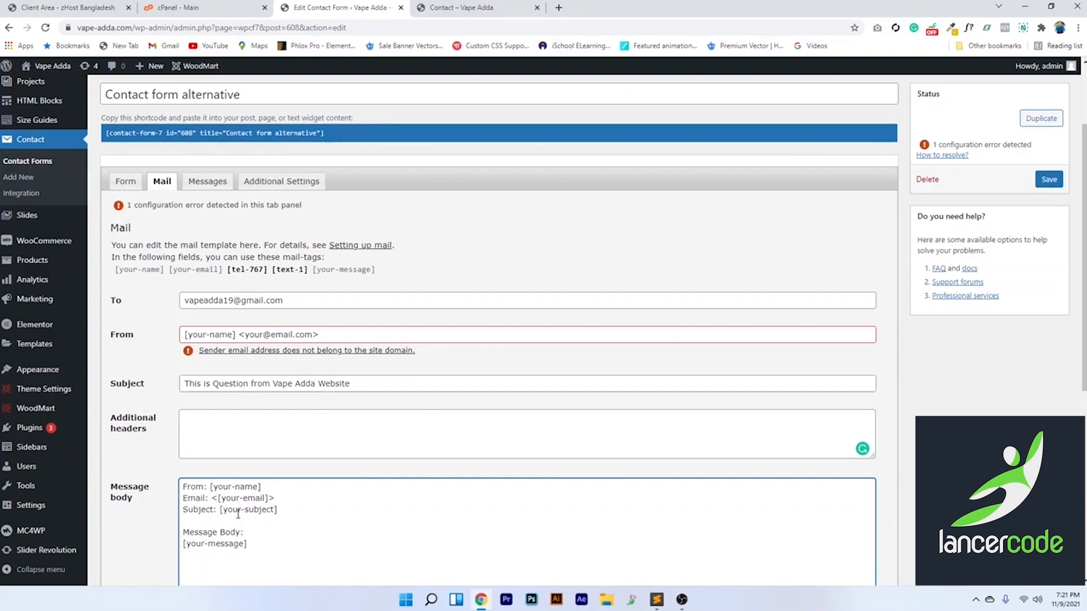
{"action": "key", "text": "Return"}
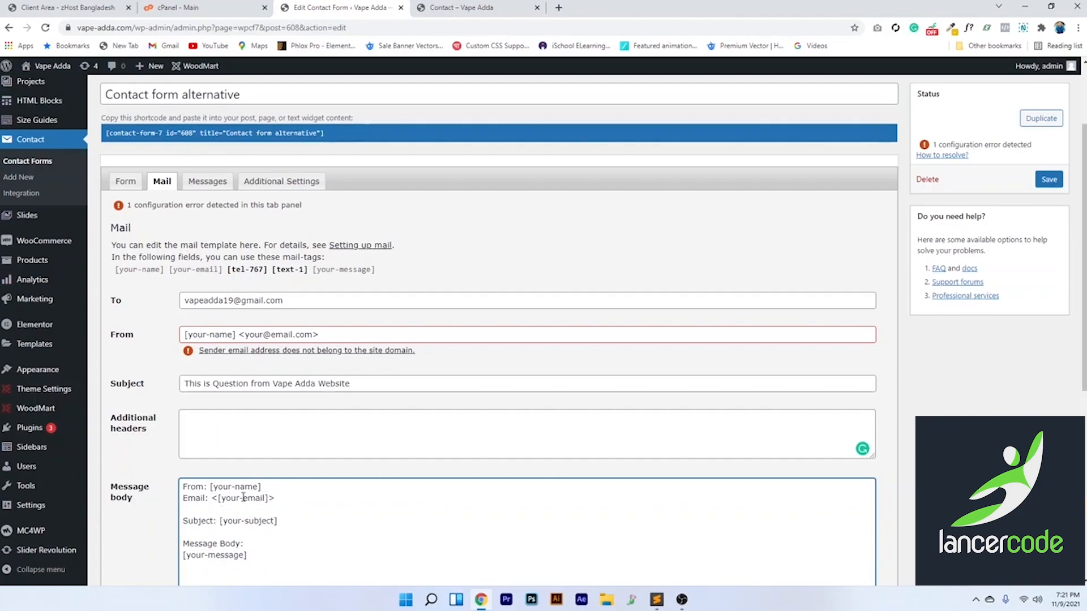
{"action": "type", "text": "Phone Number:"}
{"action": "left_click", "coordinate": [235, 270]}
{"action": "key", "text": "ctrl+c"}
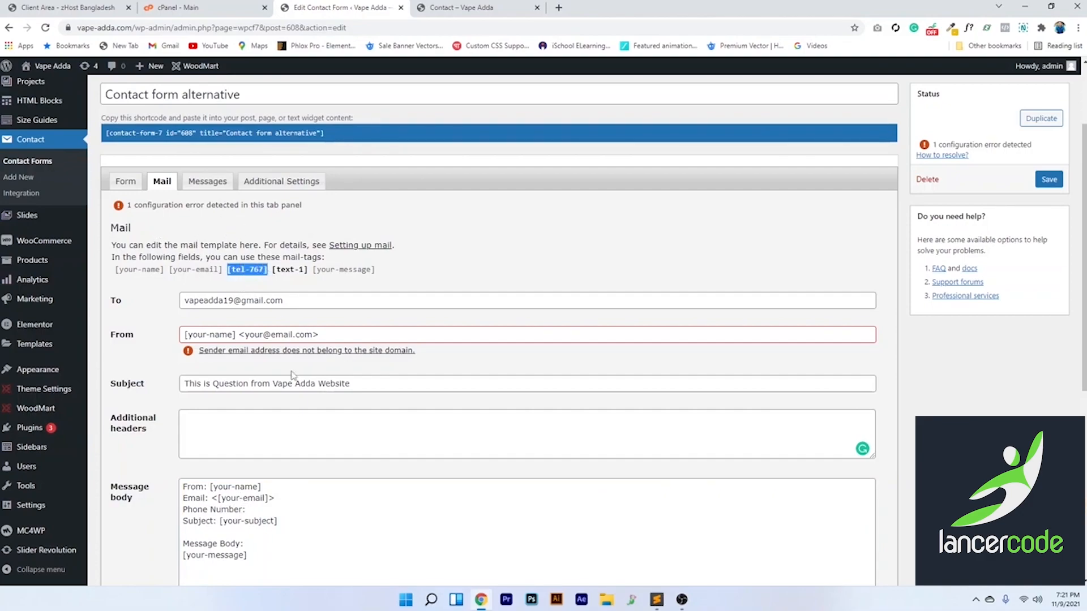
{"action": "left_click", "coordinate": [253, 510]}
{"action": "key", "text": "ctrl+v"}
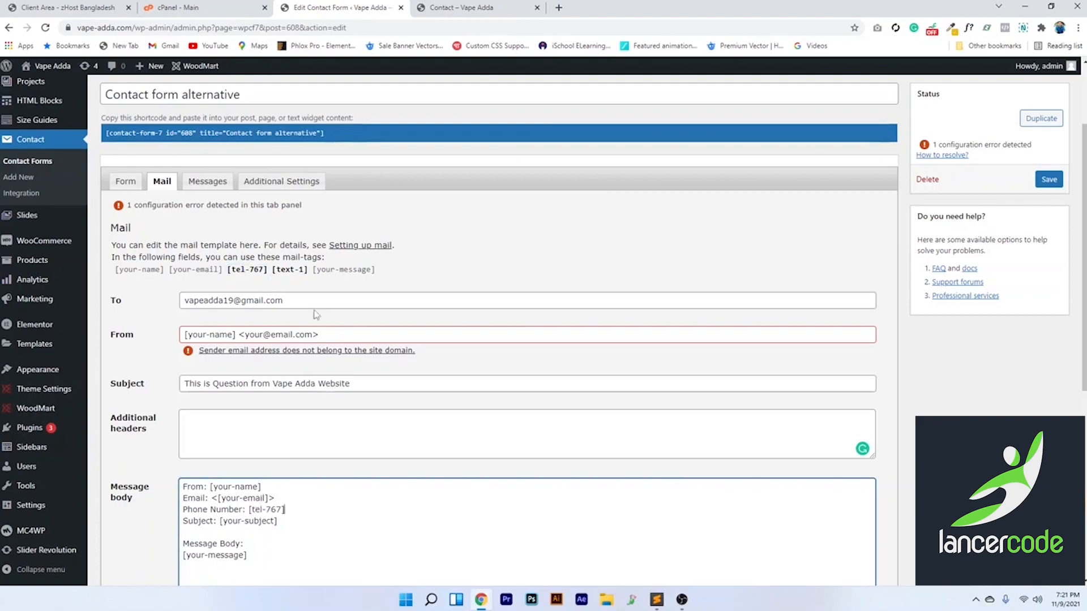
Add a 'Location : [text-1]' line and delete the 'Subject: [your-subject]' line
{"action": "key", "text": "Return"}
{"action": "type", "text": "Location :"}
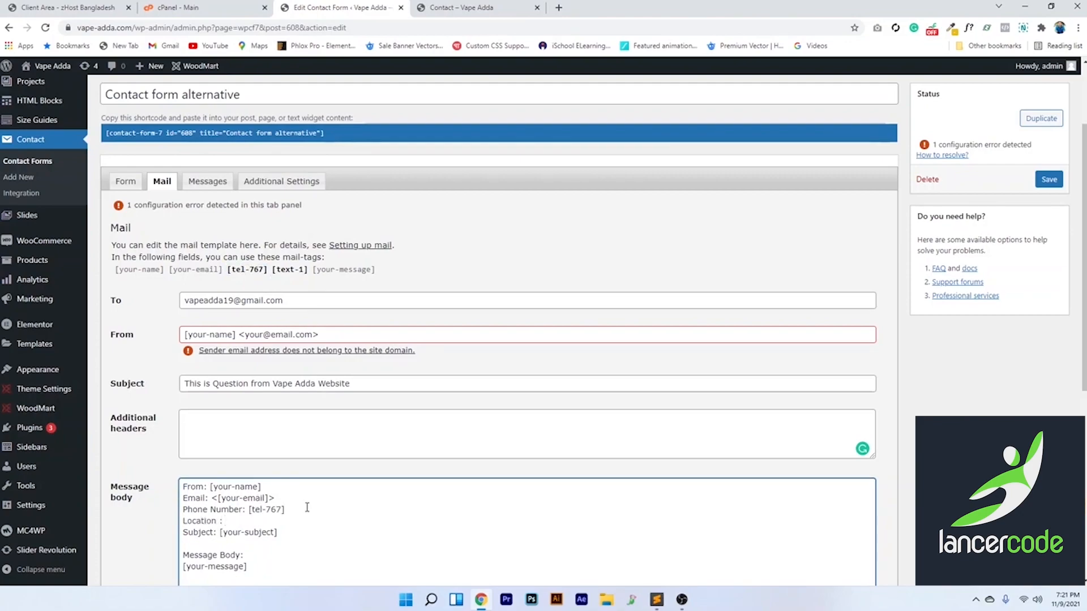
{"action": "type", "text": " [text-1]"}
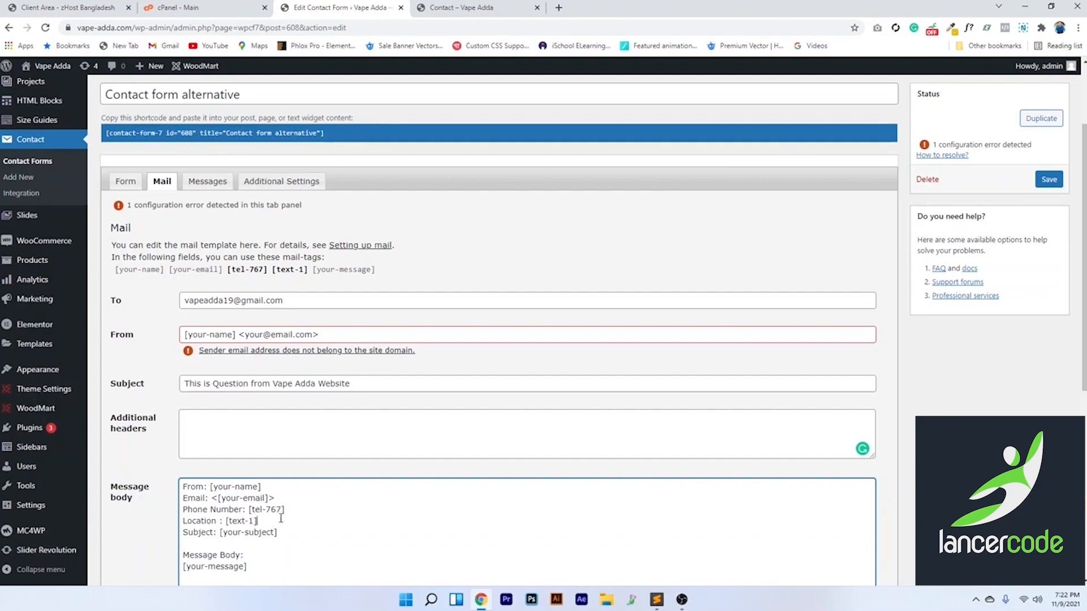
{"action": "key", "text": "Return"}
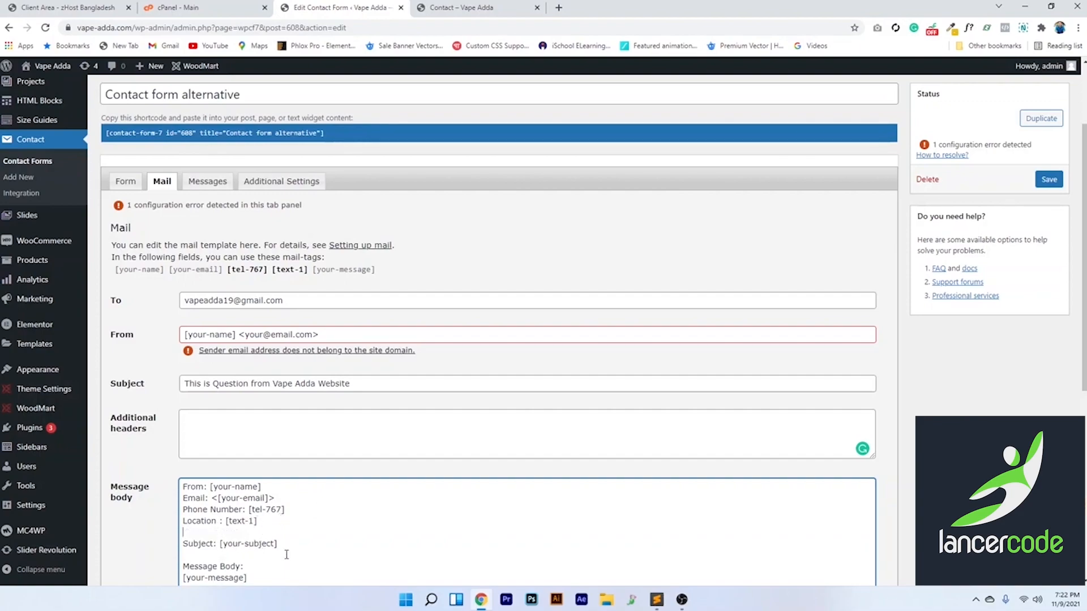
{"action": "left_click_drag", "start_coordinate": [181, 544], "coordinate": [178, 554]}
{"action": "key", "text": "BackSpace"}
{"action": "key", "text": "BackSpace"}
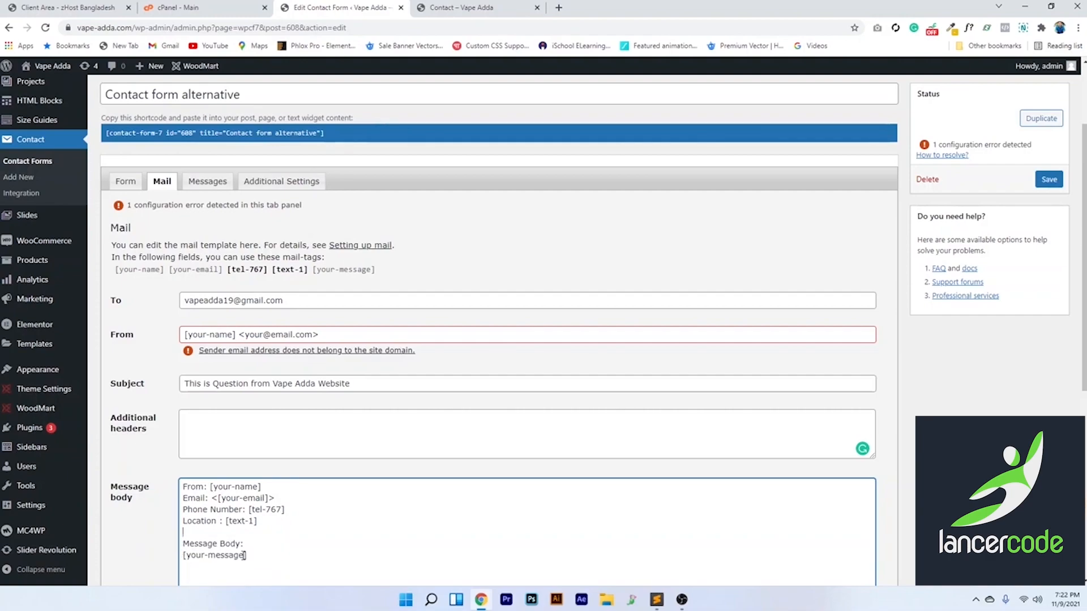
{"action": "scroll", "coordinate": [255, 558], "scroll_direction": "down", "scroll_amount": 1}
{"action": "scroll", "coordinate": [293, 431], "scroll_direction": "up", "scroll_amount": 1}
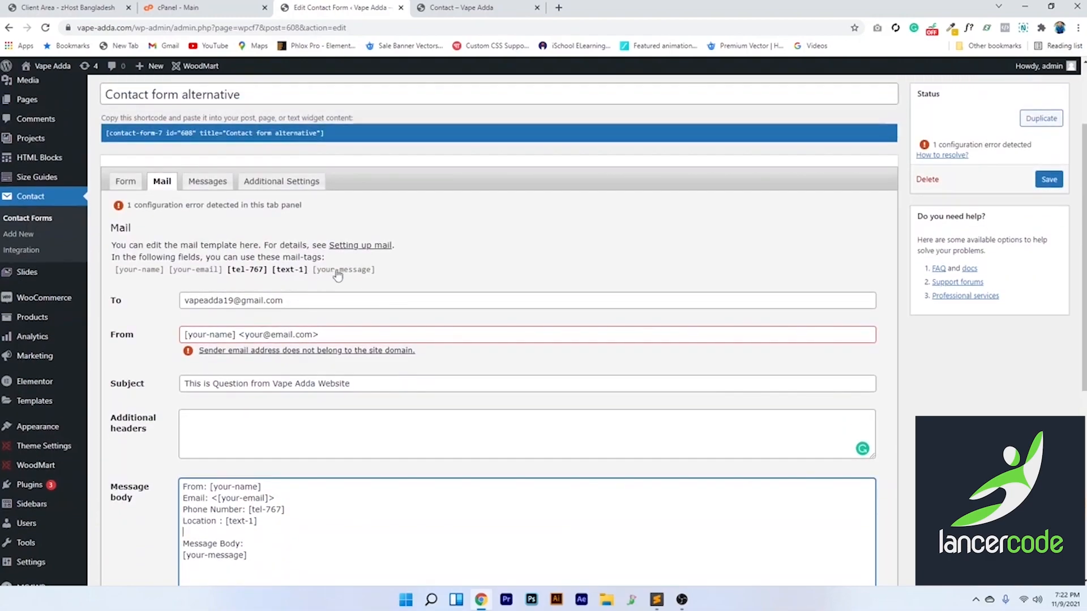
Save the contact form, then autofill name, email and phone on the live contact form
{"action": "left_click", "coordinate": [1049, 179]}
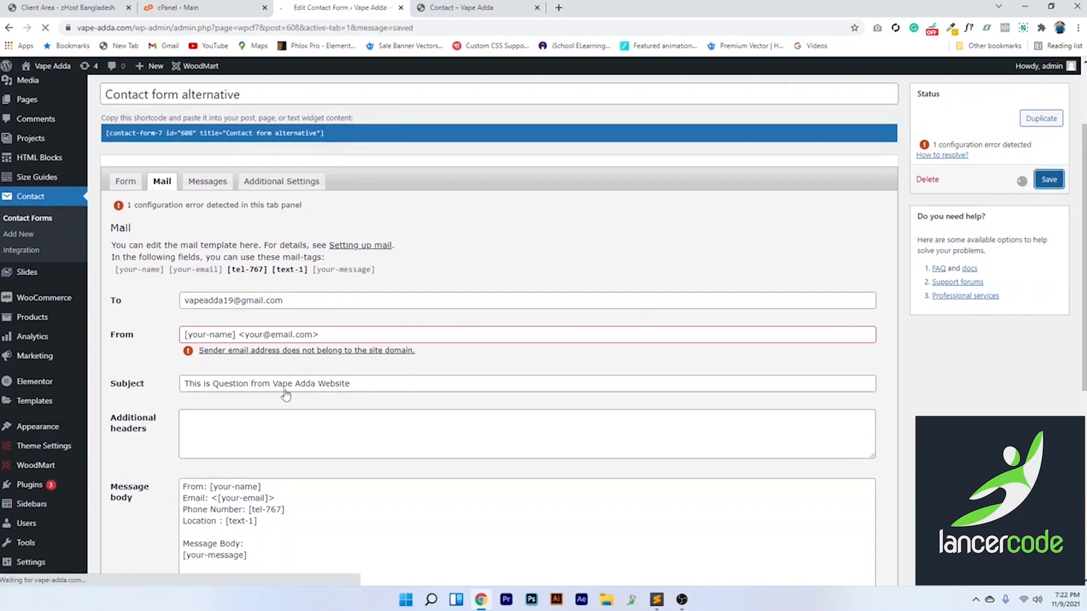
{"action": "left_click", "coordinate": [466, 5]}
{"action": "left_click", "coordinate": [608, 206]}
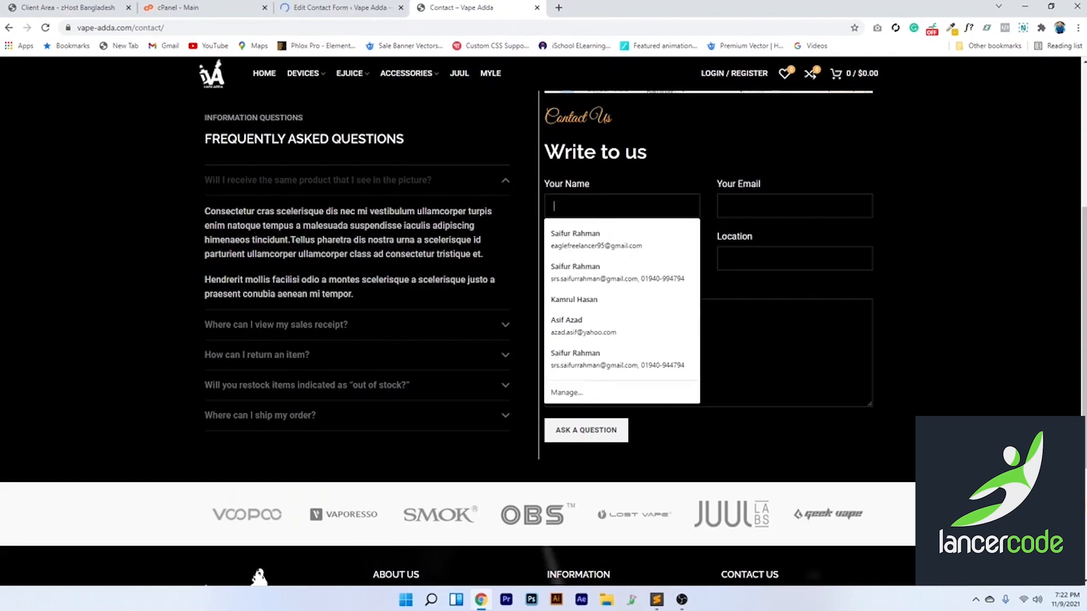
{"action": "left_click", "coordinate": [603, 241]}
{"action": "left_click", "coordinate": [604, 261]}
{"action": "left_click", "coordinate": [736, 259]}
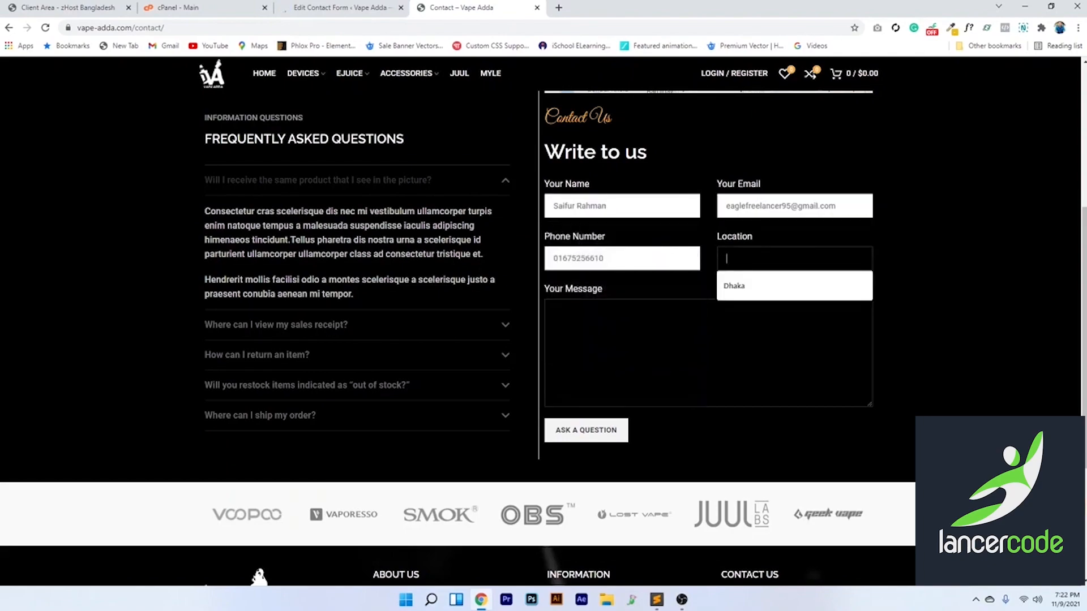
Set Location to Dhaka and submit the test message, which still returns the sending error
{"action": "left_click", "coordinate": [781, 202]}
{"action": "left_click_drag", "start_coordinate": [780, 200], "coordinate": [670, 206]}
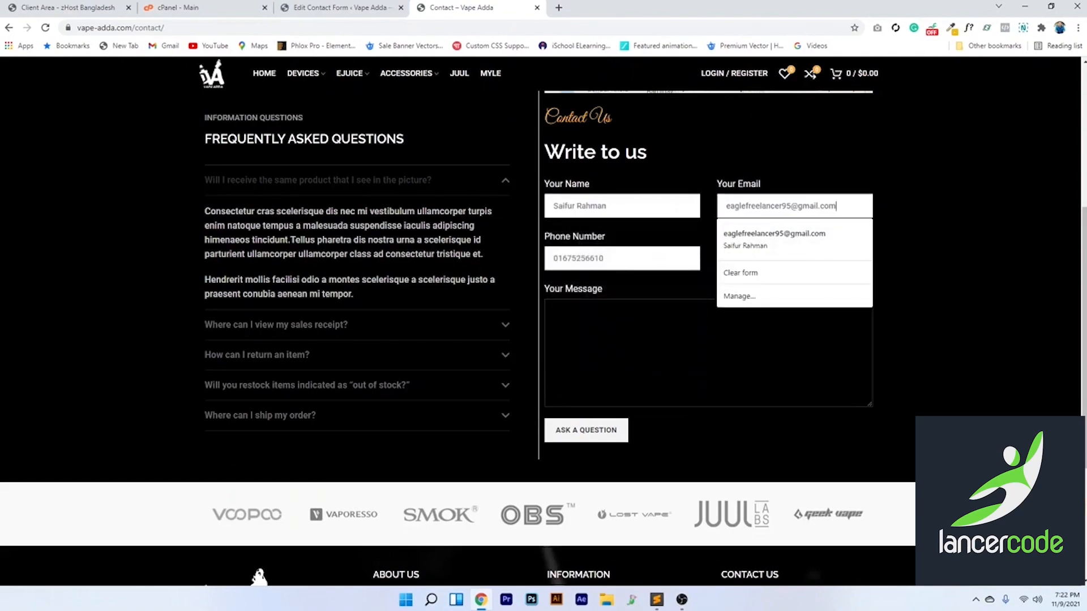
{"action": "left_click", "coordinate": [690, 337]}
{"action": "left_click", "coordinate": [729, 263]}
{"action": "left_click", "coordinate": [587, 439]}
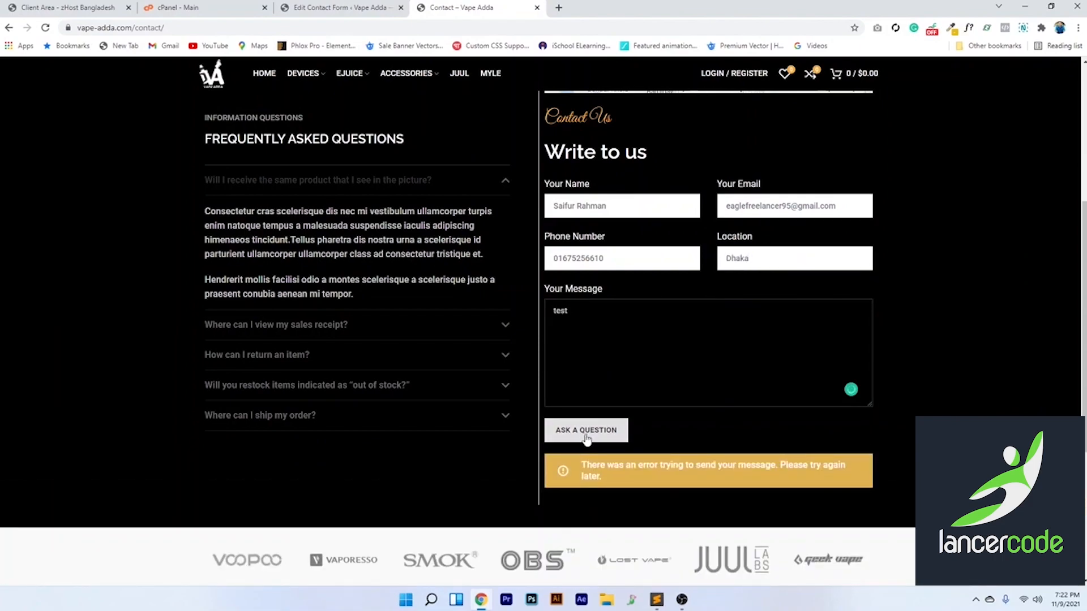
{"action": "left_click", "coordinate": [340, 8]}
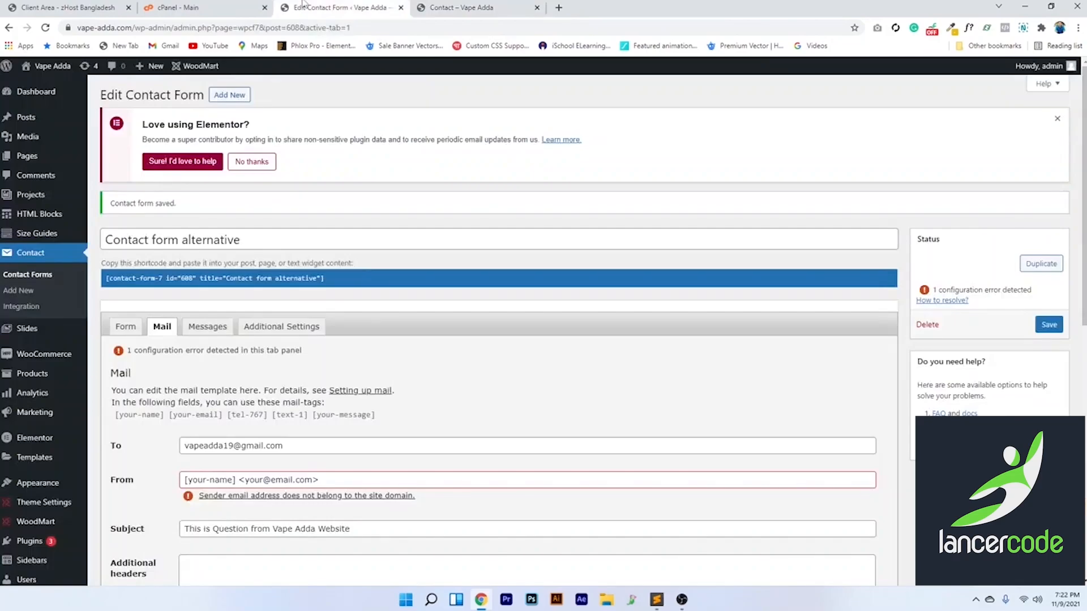
{"action": "left_click", "coordinate": [175, 8]}
{"action": "left_click", "coordinate": [476, 7]}
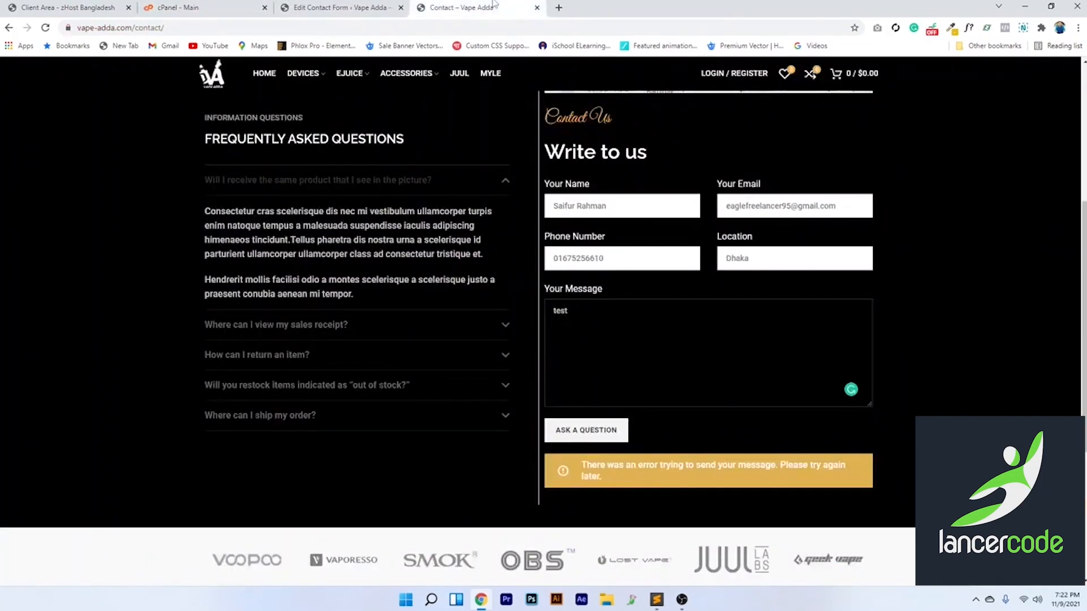
{"action": "scroll", "coordinate": [363, 320], "scroll_direction": "up", "scroll_amount": 5}
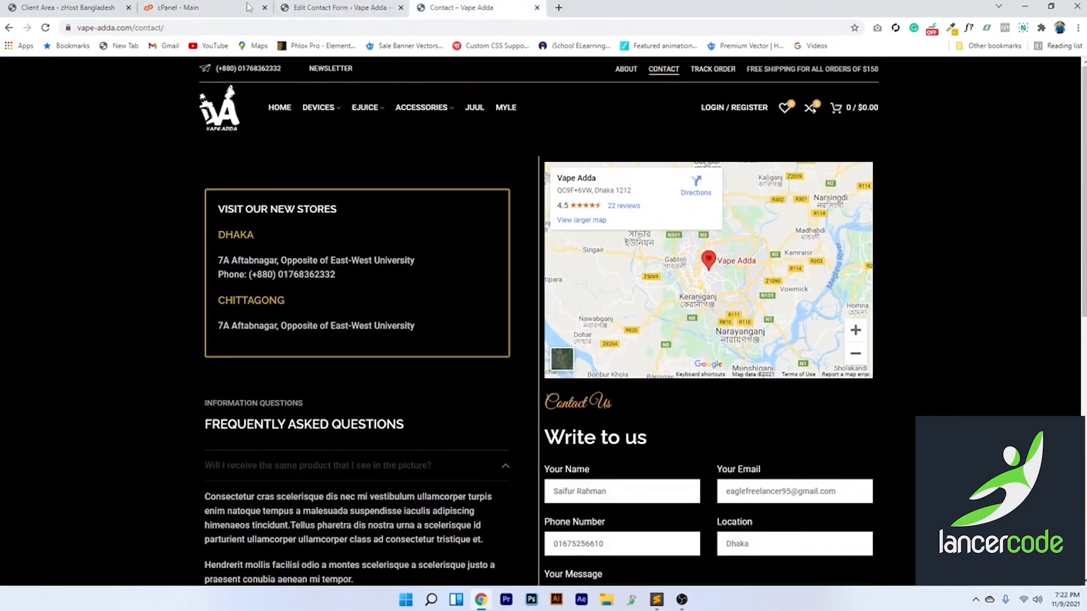
Search cPanel for 'email', go to Email Accounts, and start creating a new account
{"action": "left_click", "coordinate": [173, 7]}
{"action": "scroll", "coordinate": [119, 469], "scroll_direction": "down", "scroll_amount": 3}
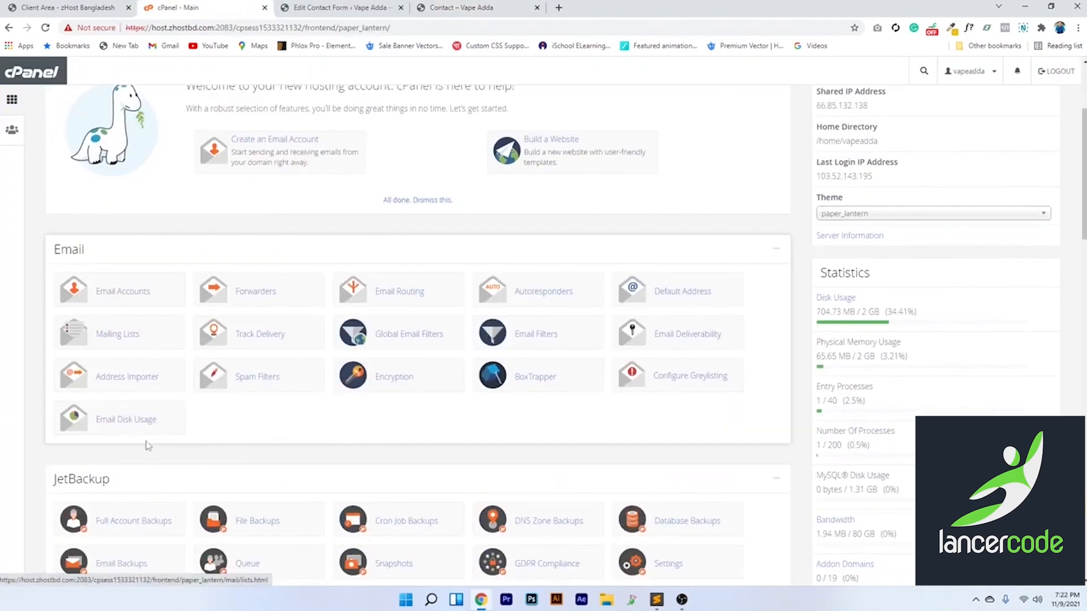
{"action": "scroll", "coordinate": [176, 272], "scroll_direction": "up", "scroll_amount": 3}
{"action": "left_click", "coordinate": [190, 154]}
{"action": "type", "text": "email"}
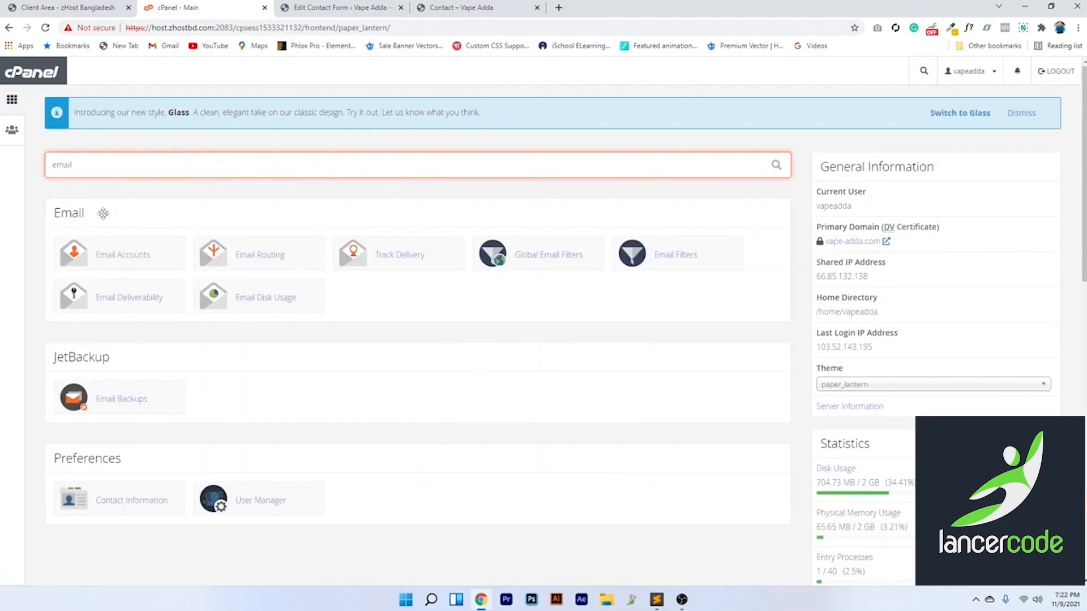
{"action": "left_click", "coordinate": [125, 262]}
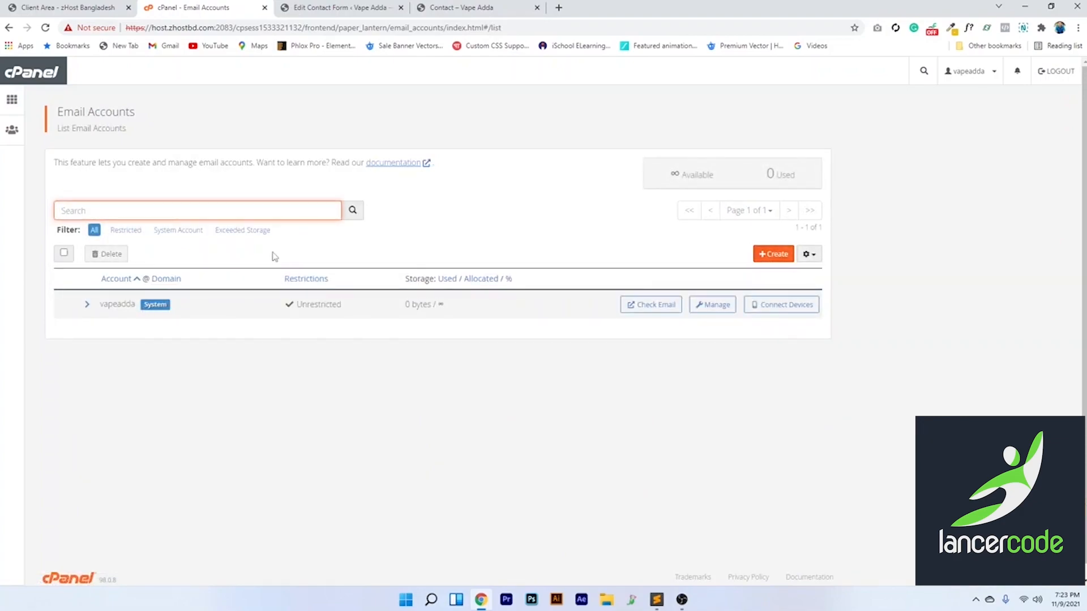
{"action": "left_click", "coordinate": [771, 254]}
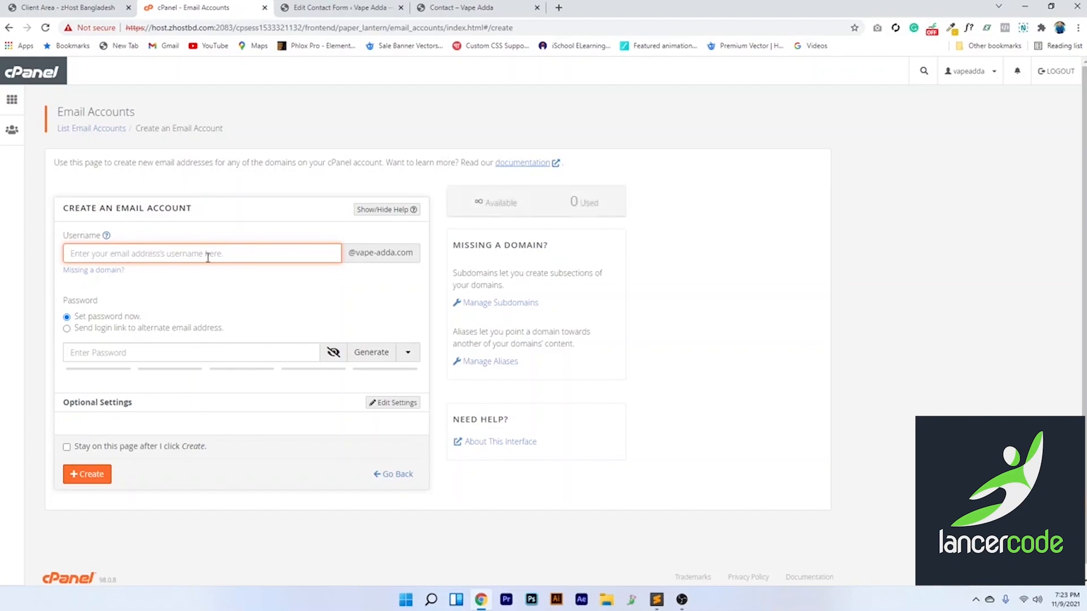
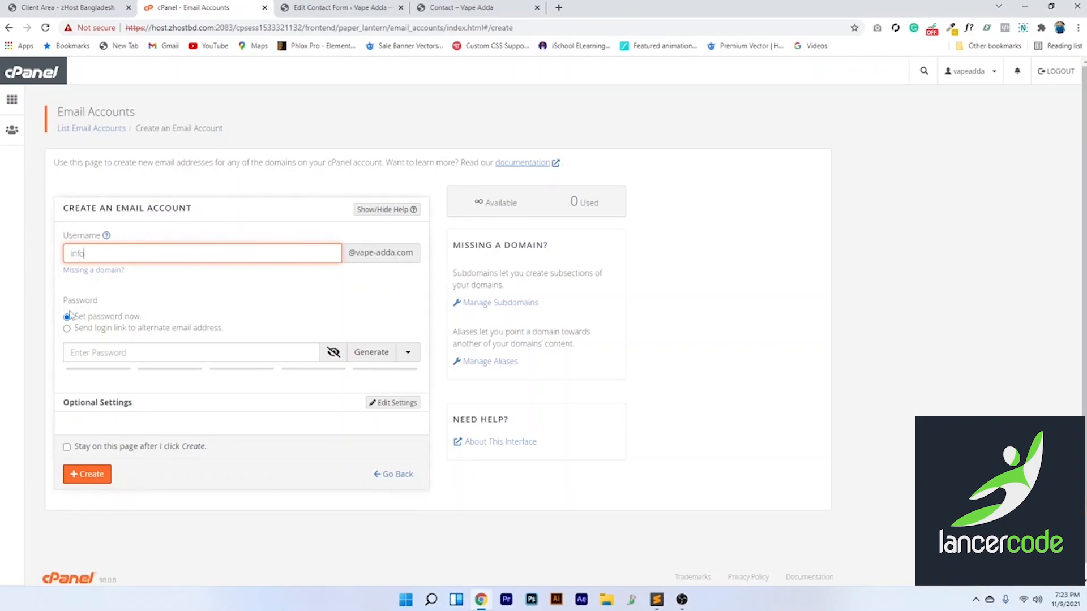
Create the 'info' mailbox on vape-adda.com with a chosen password
{"action": "left_click", "coordinate": [80, 359]}
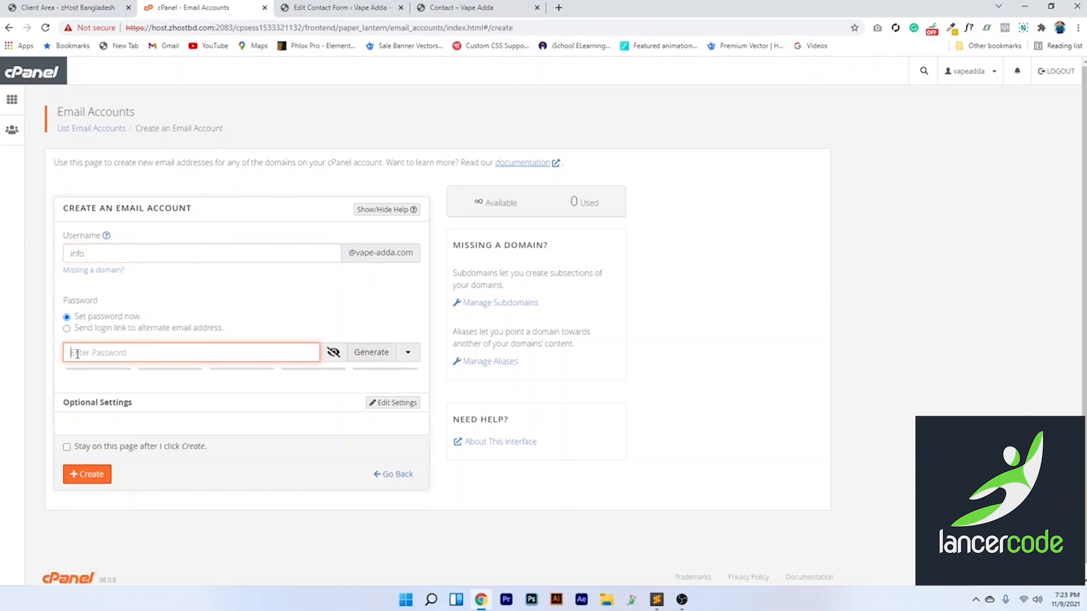
{"action": "type", "text": "•"}
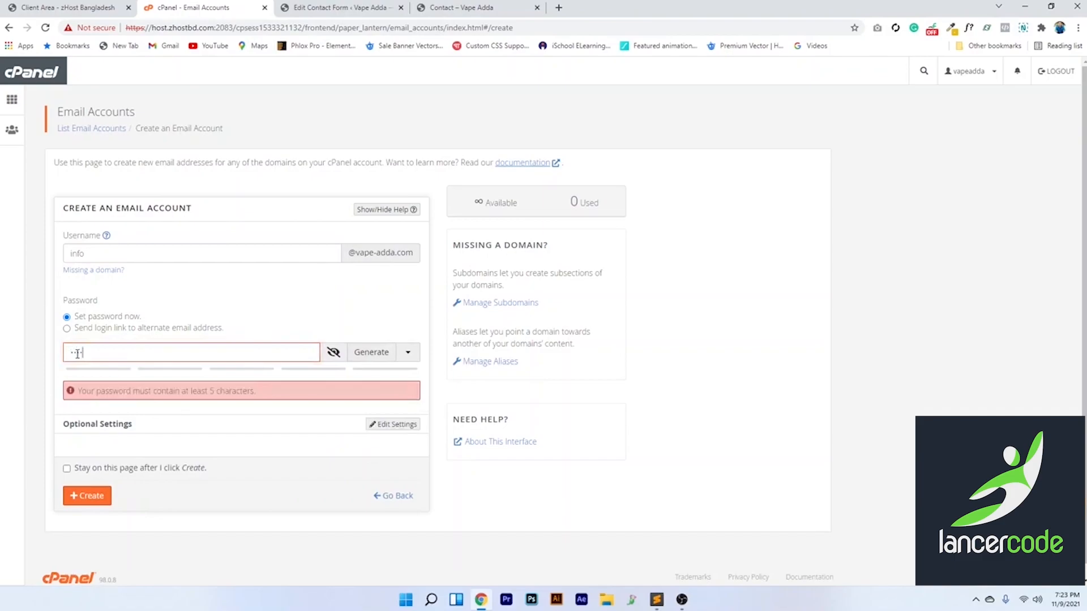
{"action": "type", "text": "•••••"}
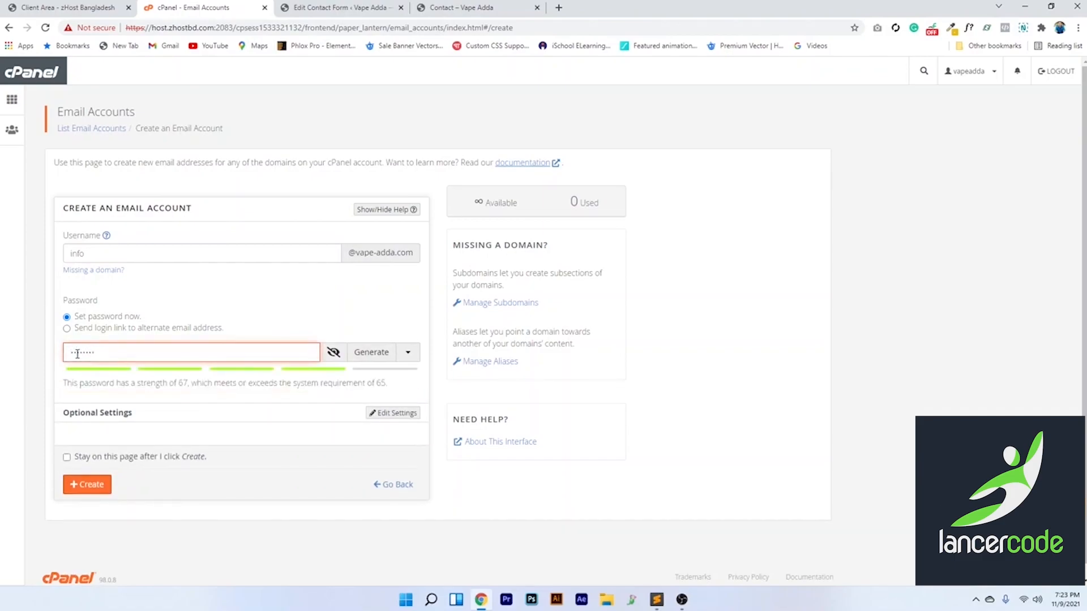
{"action": "type", "text": "•••••"}
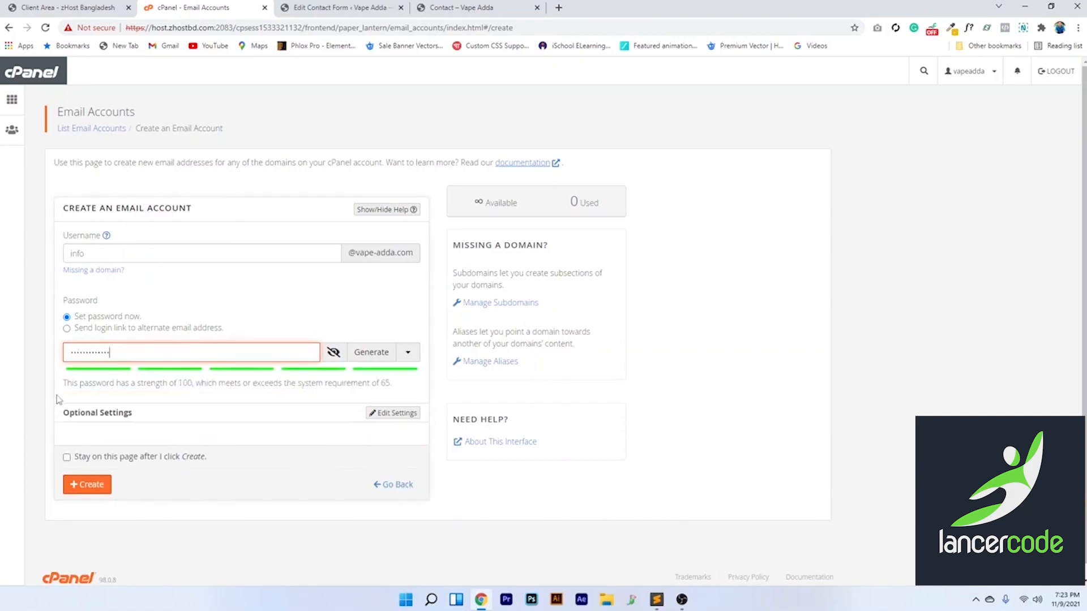
{"action": "left_click", "coordinate": [88, 488]}
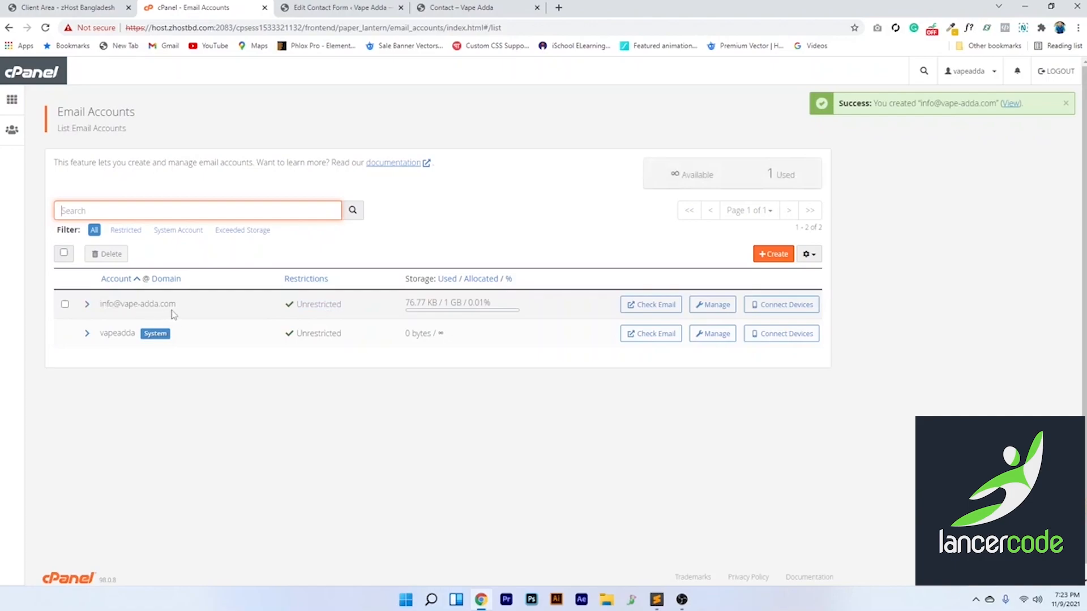
Search plugins for 'wp smtp', then install and activate WP Mail SMTP by WPForms
{"action": "mouse_move", "coordinate": [35, 546]}
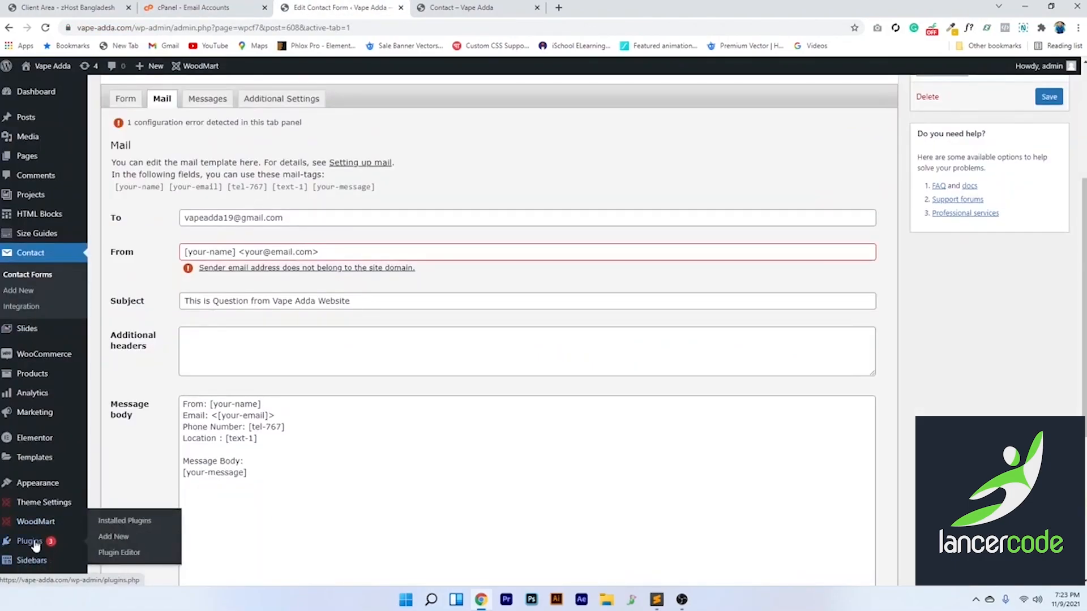
{"action": "left_click", "coordinate": [116, 524]}
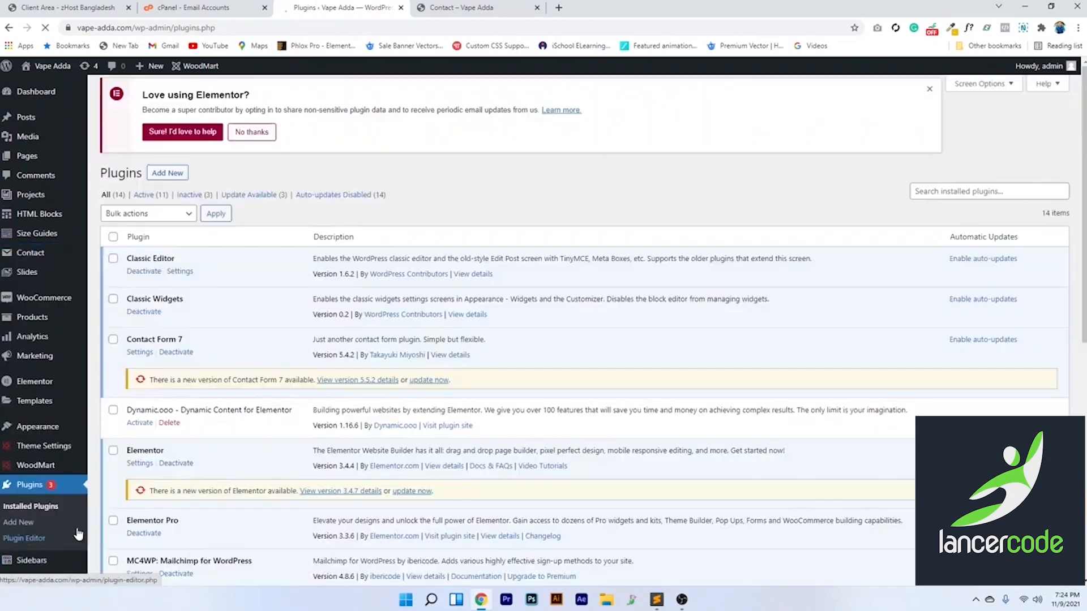
{"action": "scroll", "coordinate": [199, 342], "scroll_direction": "down", "scroll_amount": 8}
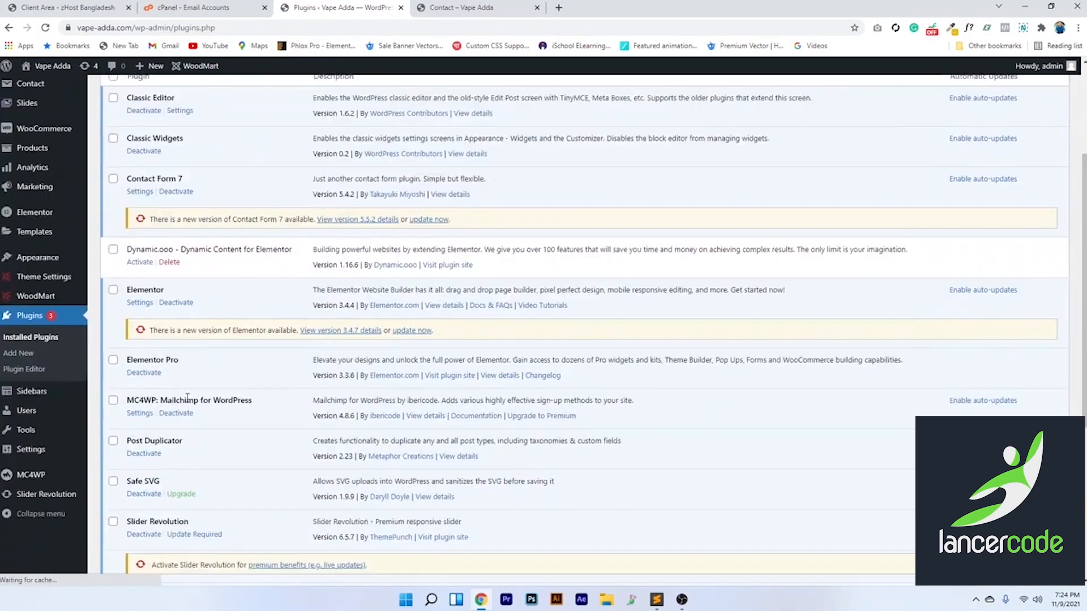
{"action": "scroll", "coordinate": [188, 405], "scroll_direction": "up", "scroll_amount": 8}
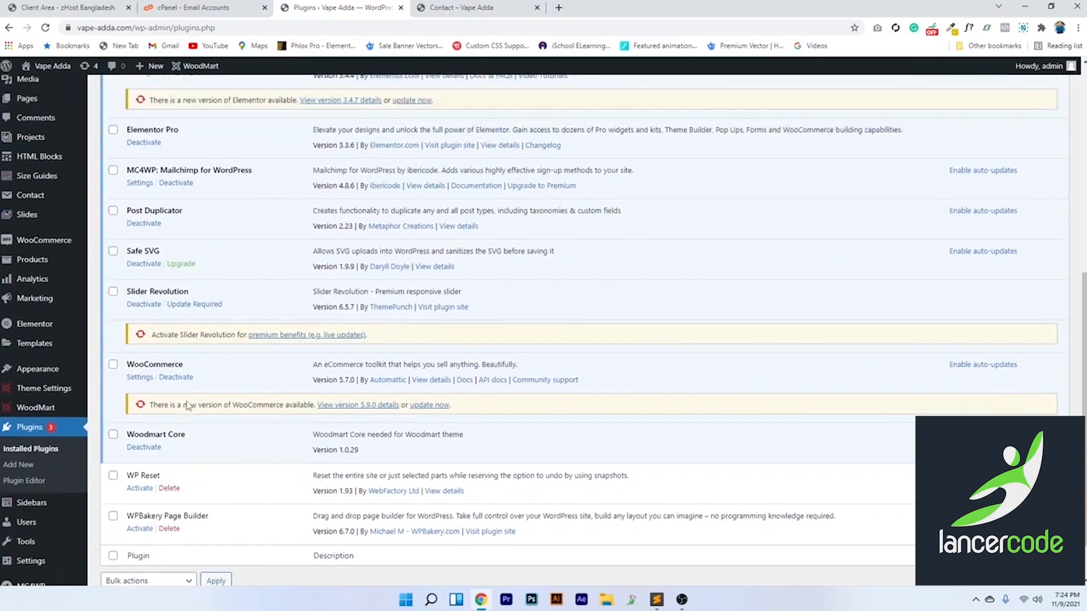
{"action": "left_click", "coordinate": [966, 201]}
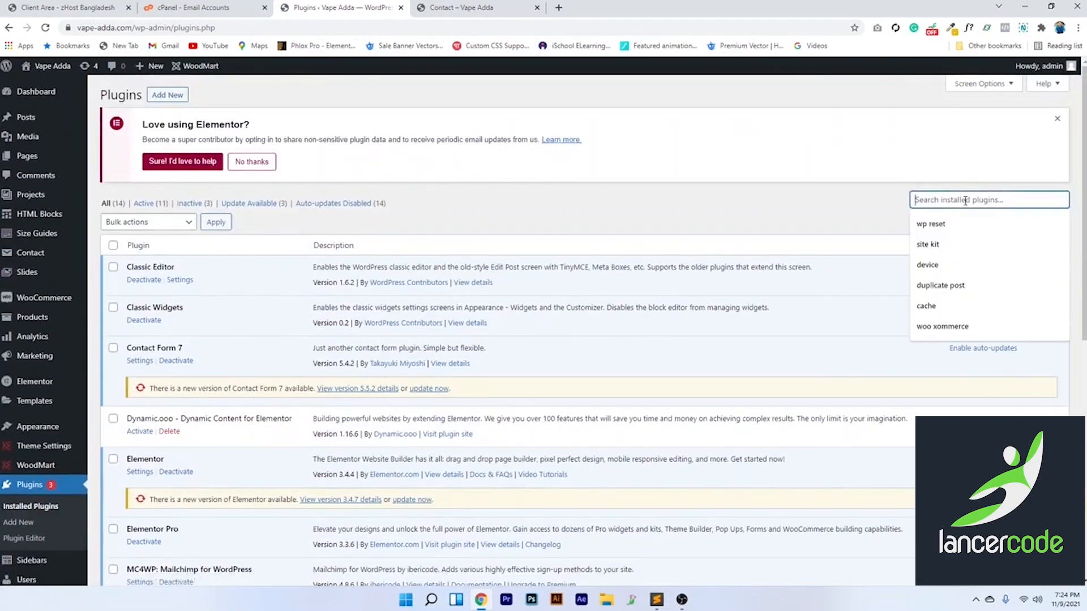
{"action": "type", "text": "wp smtp"}
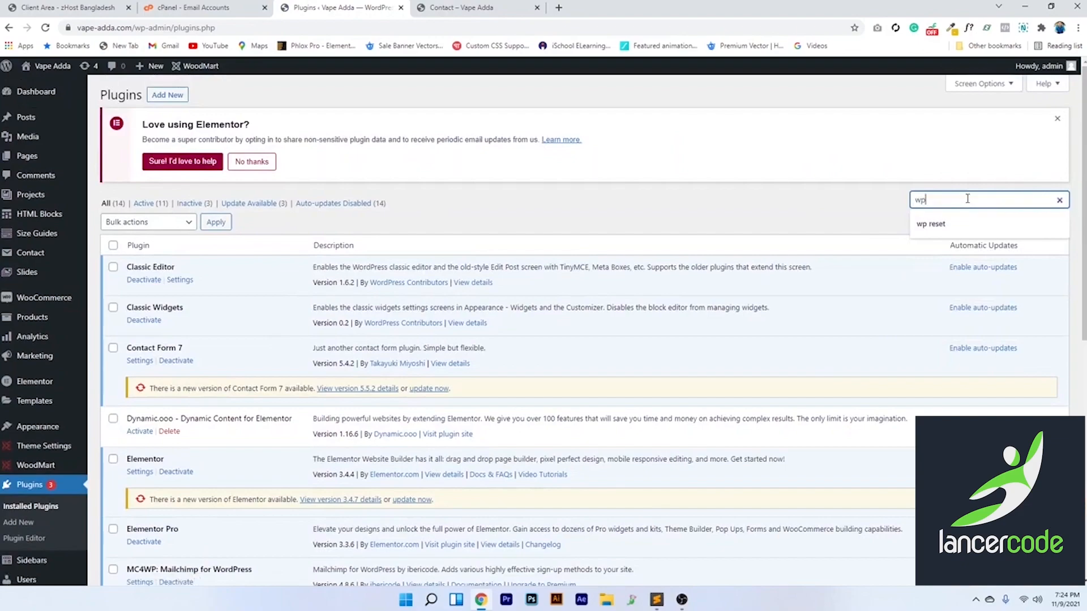
{"action": "left_click", "coordinate": [362, 267]}
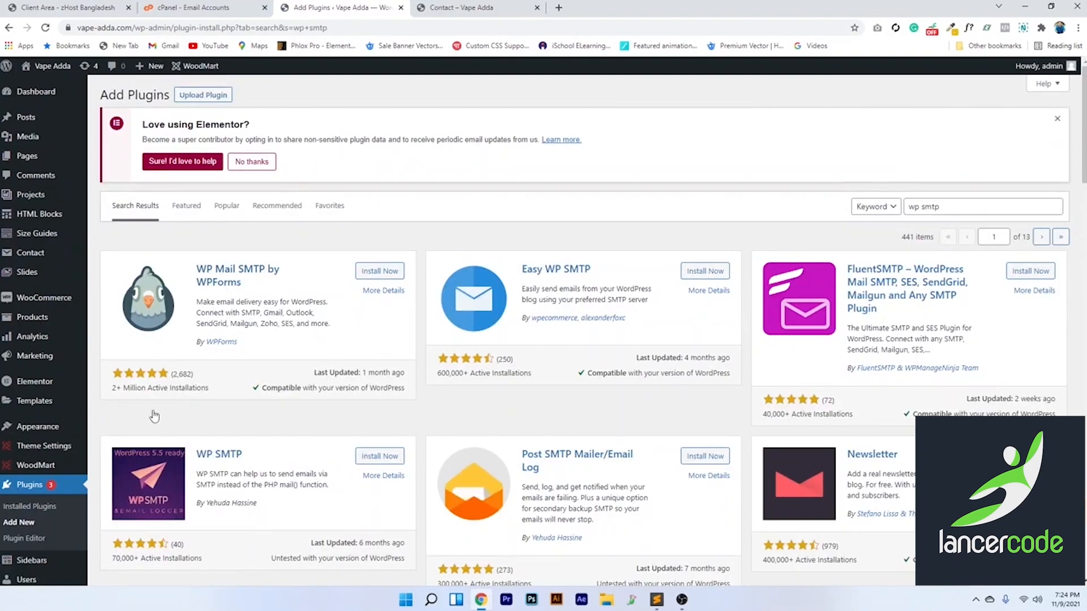
{"action": "left_click", "coordinate": [358, 275]}
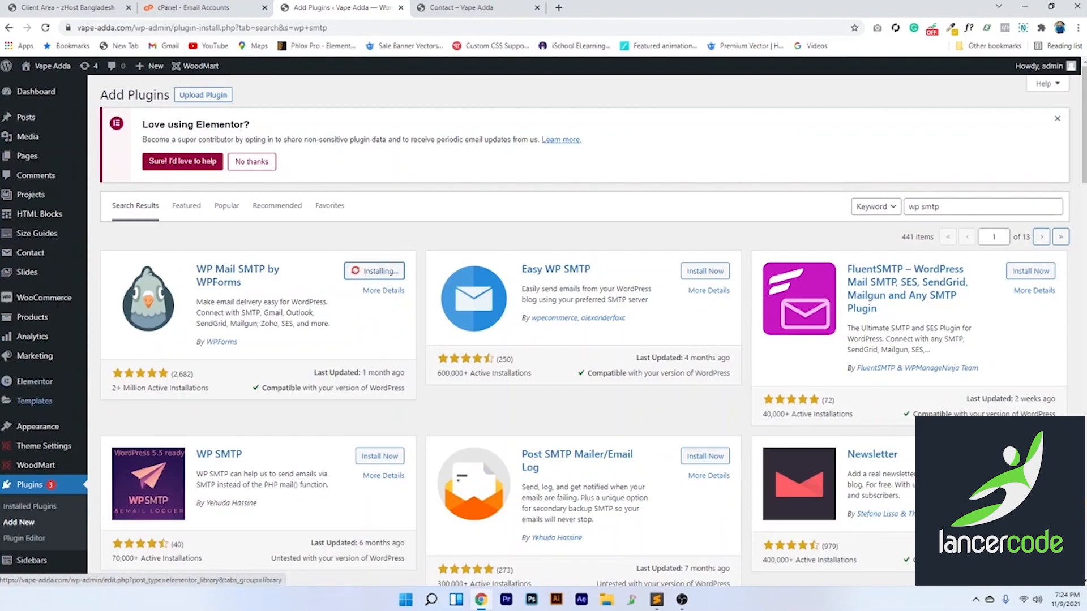
{"action": "left_click", "coordinate": [384, 273]}
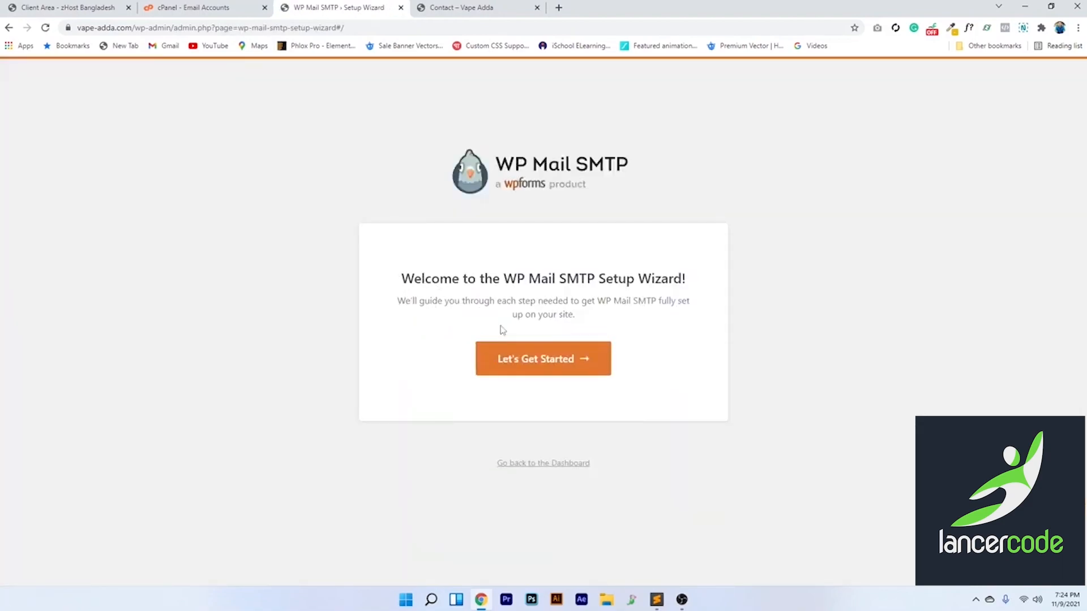
Leave the WP Mail SMTP setup wizard for the dashboard and open WP Mail SMTP's General settings
{"action": "left_click", "coordinate": [561, 467]}
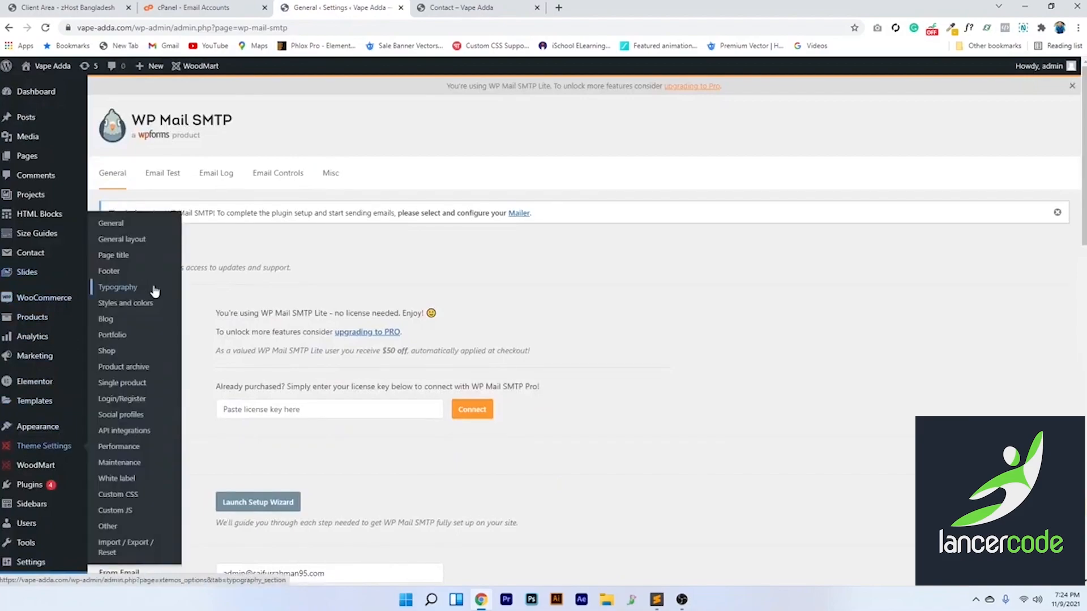
{"action": "scroll", "coordinate": [378, 289], "scroll_direction": "down", "scroll_amount": 4}
{"action": "scroll", "coordinate": [340, 291], "scroll_direction": "up", "scroll_amount": 4}
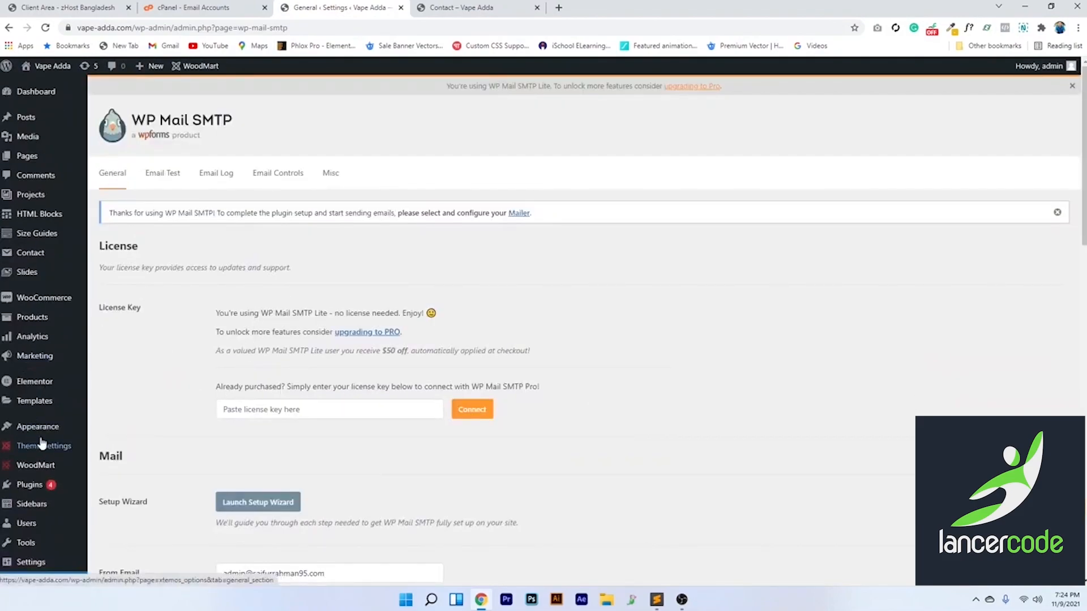
{"action": "scroll", "coordinate": [32, 430], "scroll_direction": "down", "scroll_amount": 4}
{"action": "left_click", "coordinate": [22, 440]}
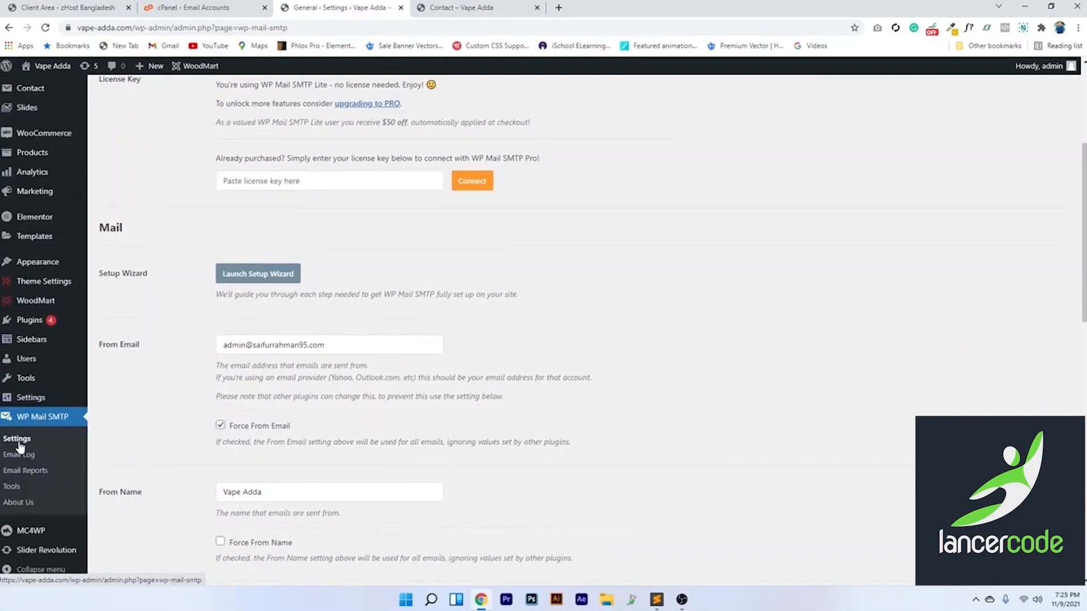
{"action": "scroll", "coordinate": [255, 393], "scroll_direction": "up", "scroll_amount": 3}
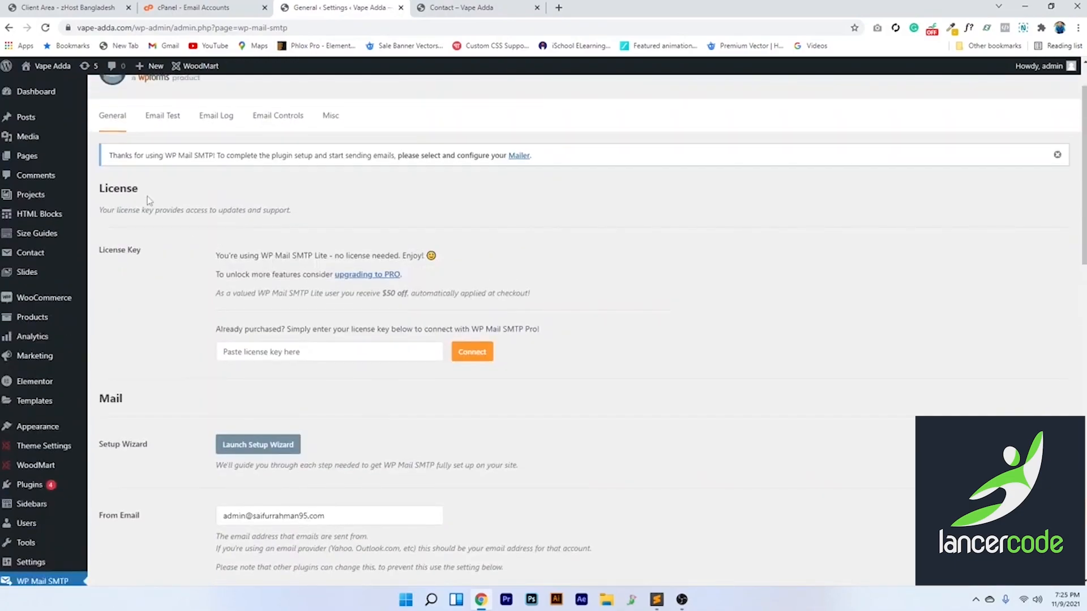
{"action": "left_click", "coordinate": [116, 124]}
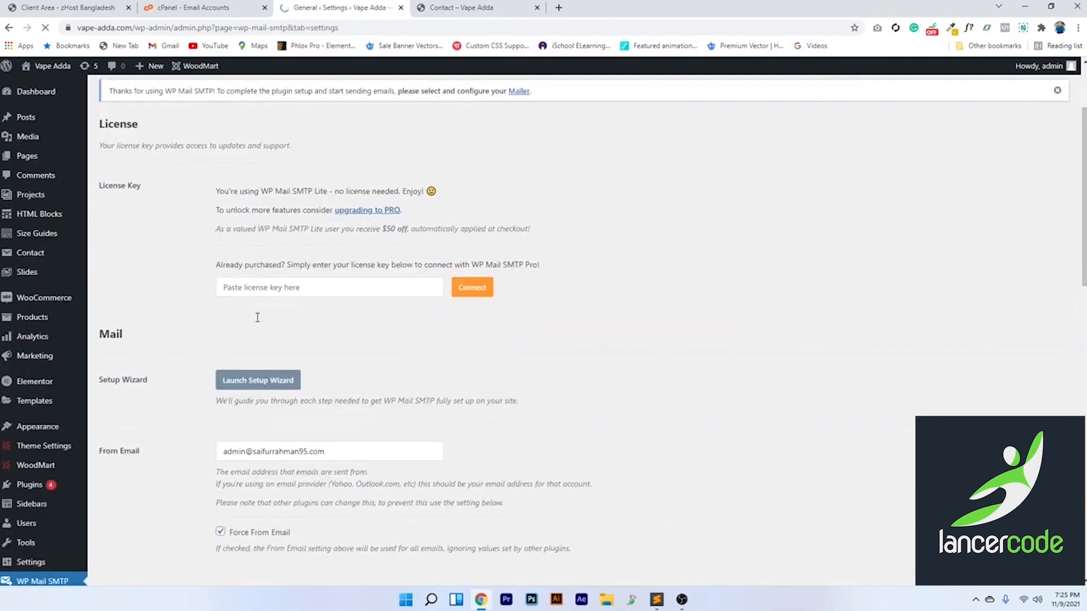
{"action": "scroll", "coordinate": [256, 210], "scroll_direction": "up", "scroll_amount": 6}
{"action": "scroll", "coordinate": [222, 441], "scroll_direction": "down", "scroll_amount": 2}
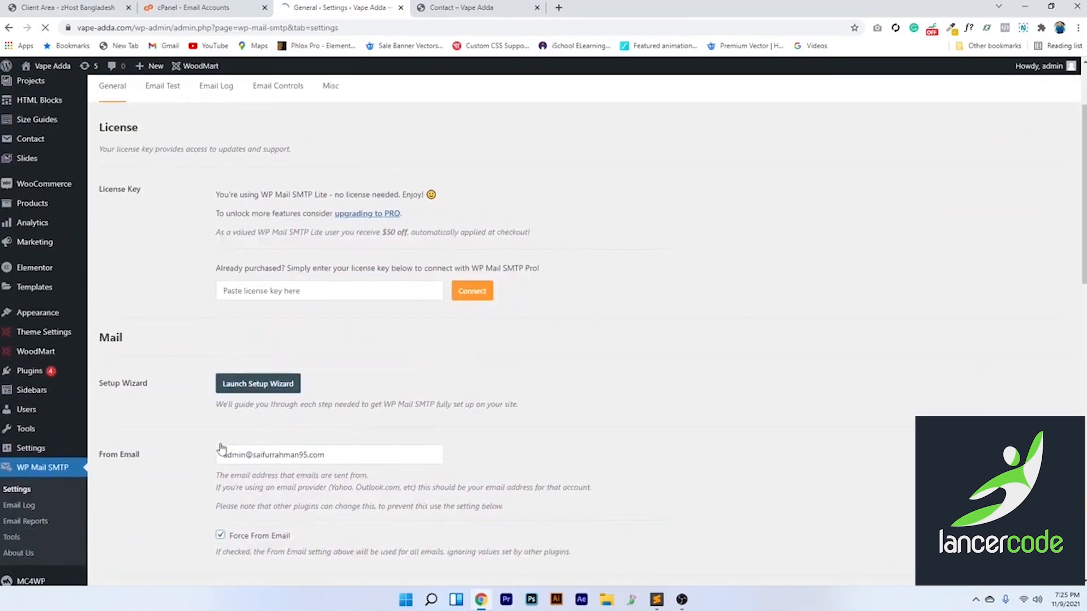
{"action": "scroll", "coordinate": [268, 425], "scroll_direction": "up", "scroll_amount": 1}
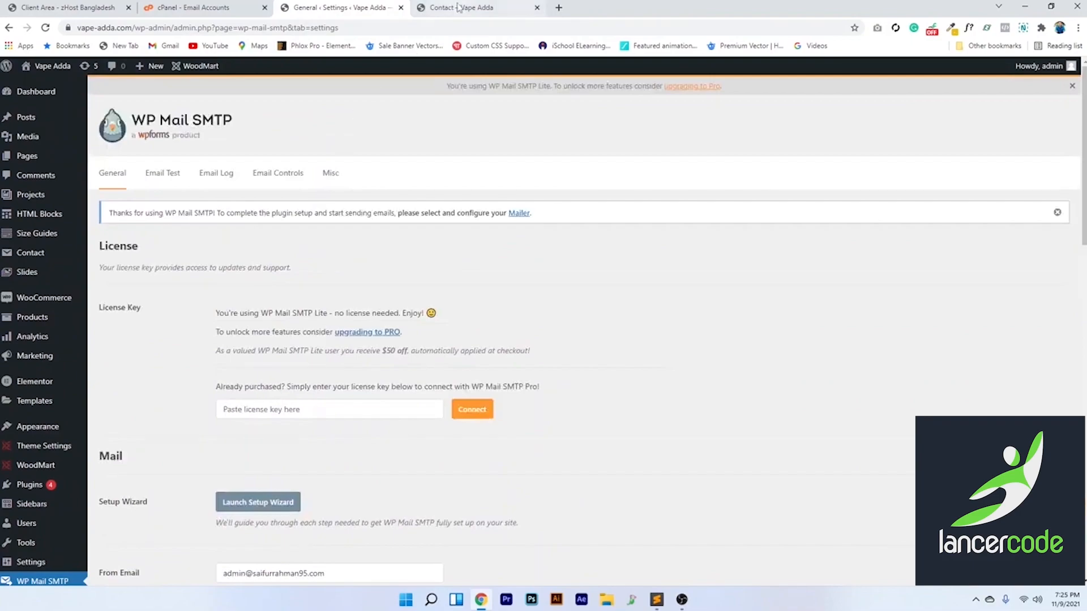
{"action": "left_click", "coordinate": [462, 8]}
Open Connect Devices for the info mailbox and review its SSL/TLS settings (mail.vape-adda.com, port 465)
{"action": "left_click", "coordinate": [207, 13]}
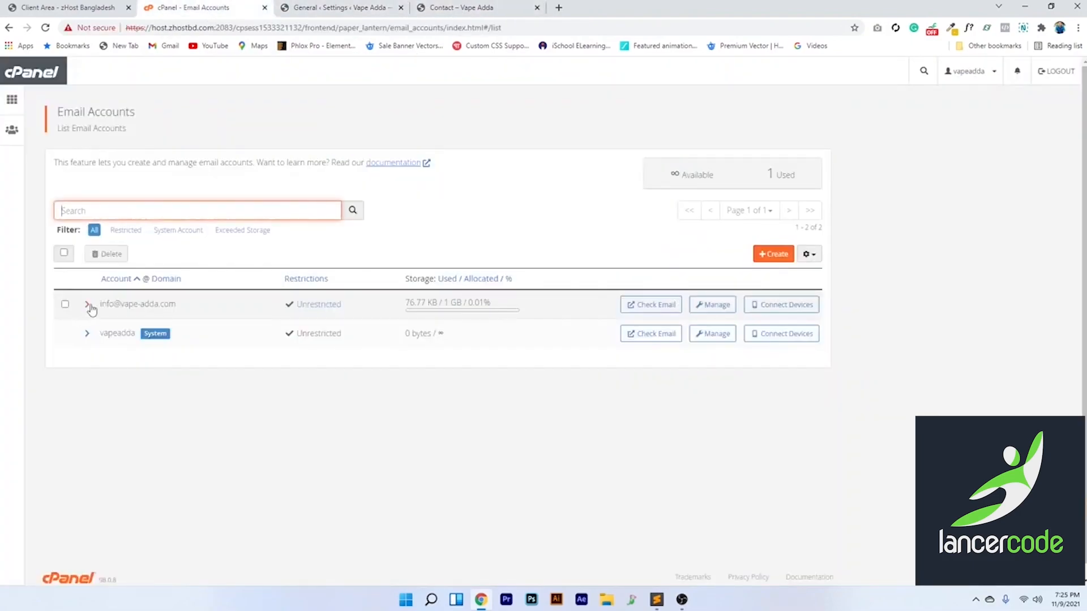
{"action": "left_click", "coordinate": [776, 309]}
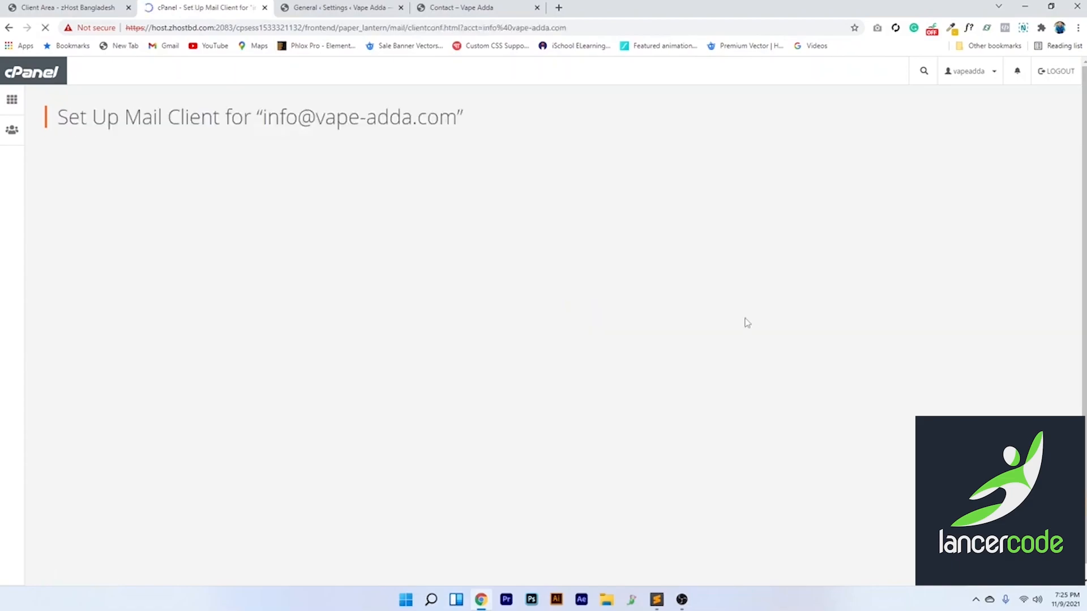
{"action": "scroll", "coordinate": [376, 281], "scroll_direction": "down", "scroll_amount": 3}
{"action": "scroll", "coordinate": [330, 282], "scroll_direction": "down", "scroll_amount": 1}
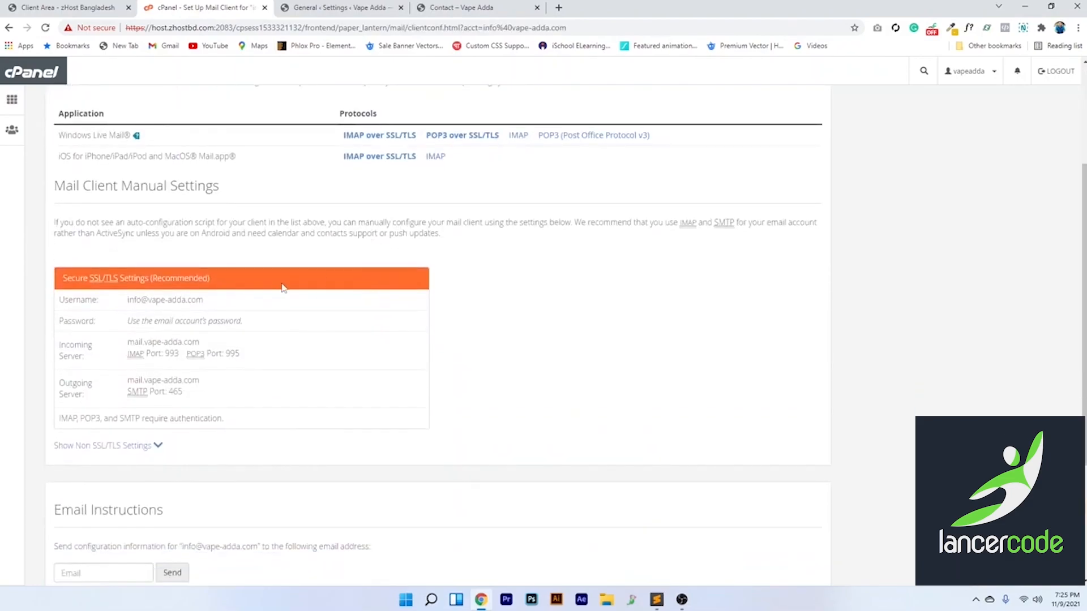
{"action": "scroll", "coordinate": [260, 278], "scroll_direction": "down", "scroll_amount": 1}
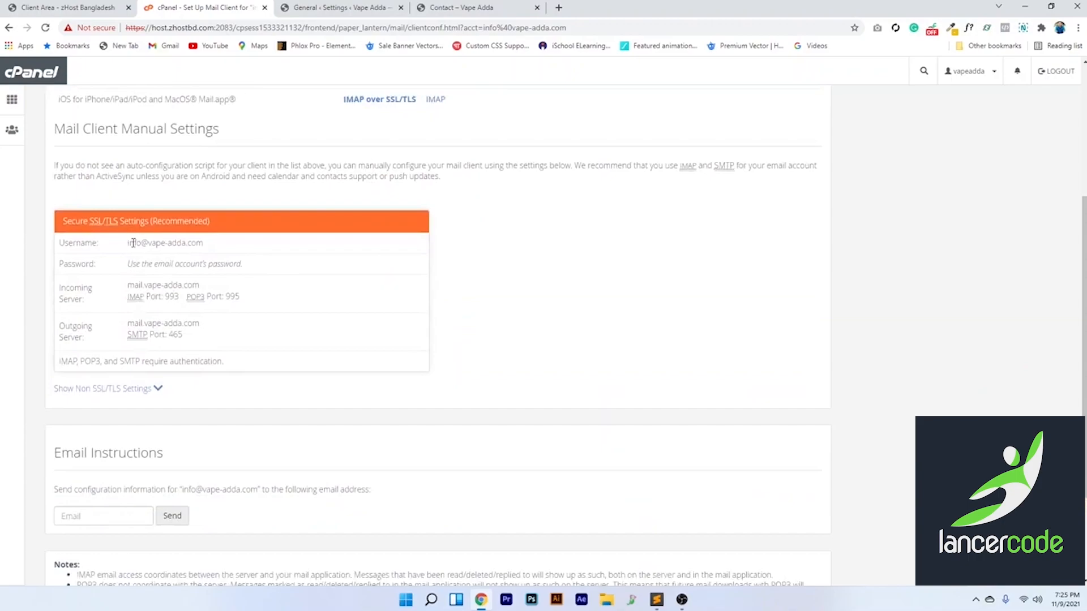
{"action": "scroll", "coordinate": [226, 249], "scroll_direction": "down", "scroll_amount": 2}
{"action": "scroll", "coordinate": [182, 287], "scroll_direction": "up", "scroll_amount": 1}
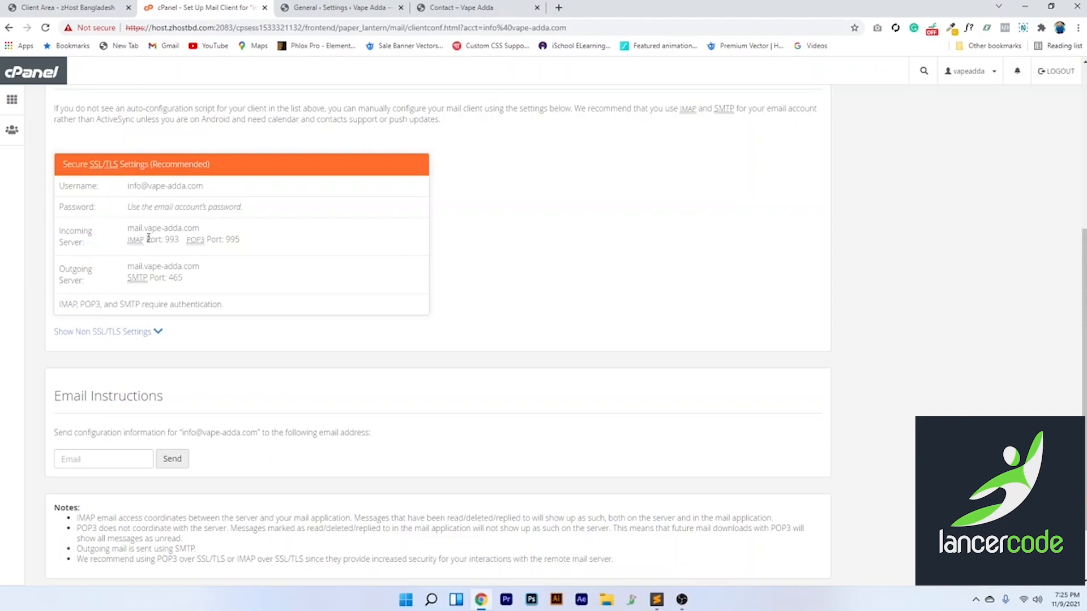
{"action": "scroll", "coordinate": [170, 281], "scroll_direction": "down", "scroll_amount": 3}
{"action": "scroll", "coordinate": [168, 311], "scroll_direction": "up", "scroll_amount": 5}
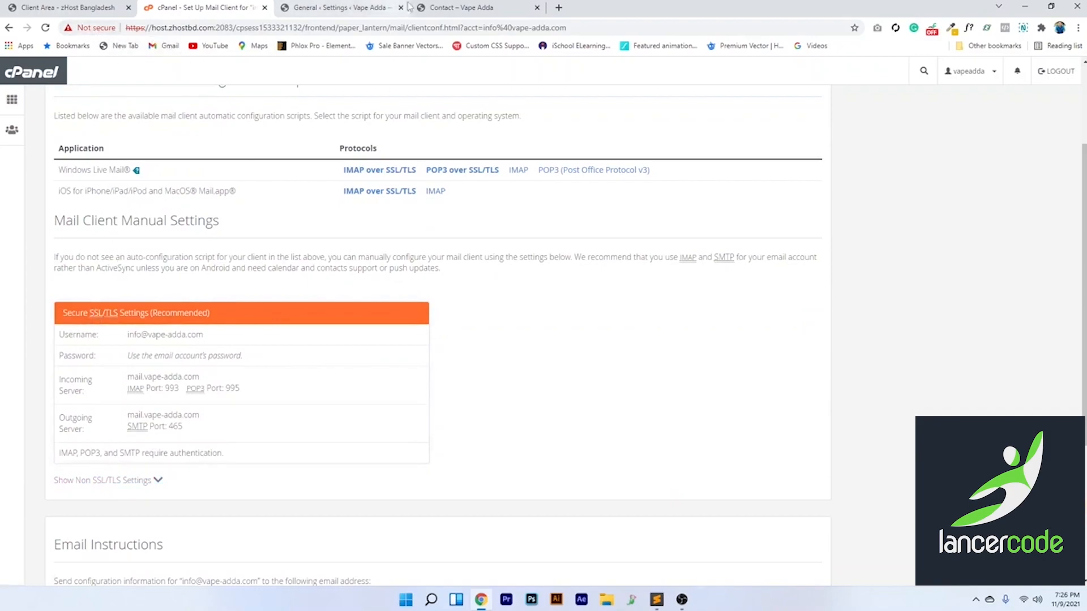
Back on the mail client setup page, reveal the non-SSL mail server settings
{"action": "left_click", "coordinate": [447, 7]}
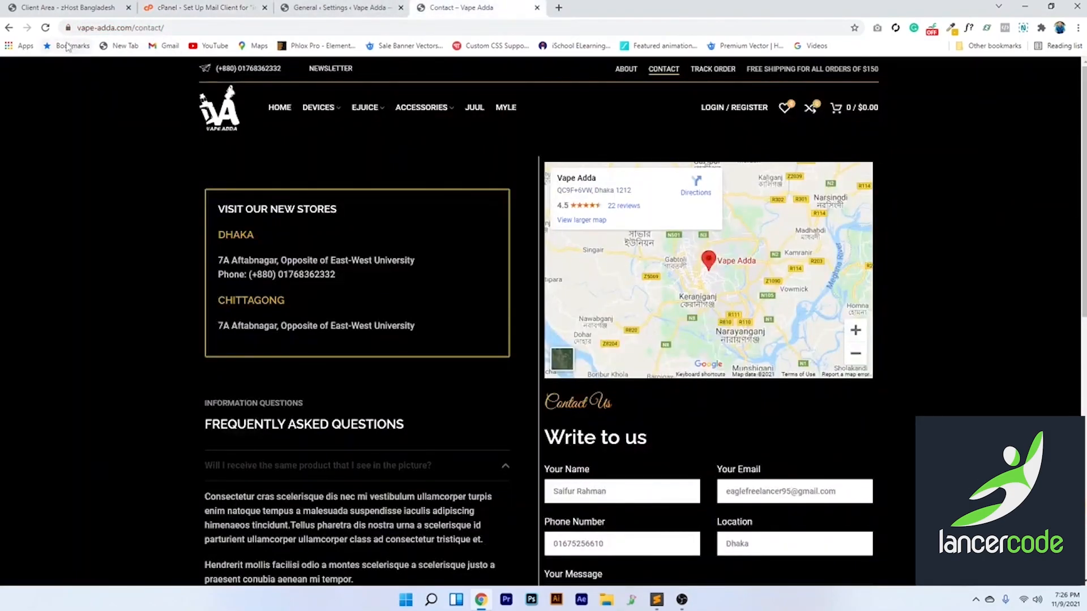
{"action": "left_click", "coordinate": [309, 7]}
{"action": "left_click", "coordinate": [192, 8]}
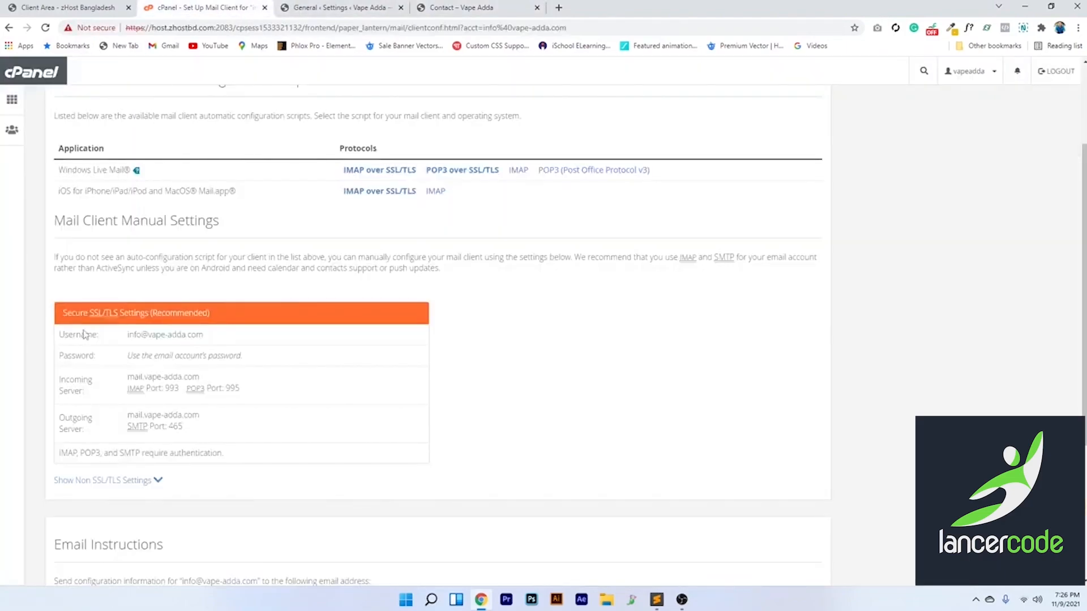
{"action": "scroll", "coordinate": [77, 278], "scroll_direction": "down", "scroll_amount": 2}
{"action": "scroll", "coordinate": [90, 272], "scroll_direction": "up", "scroll_amount": 1}
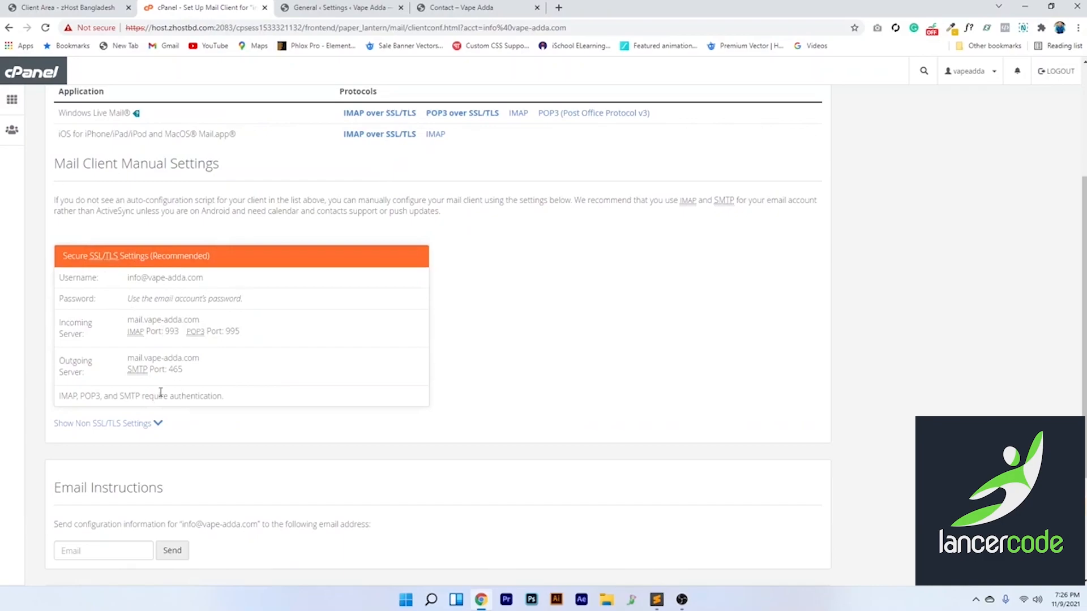
{"action": "left_click", "coordinate": [157, 425]}
{"action": "scroll", "coordinate": [165, 426], "scroll_direction": "down", "scroll_amount": 3}
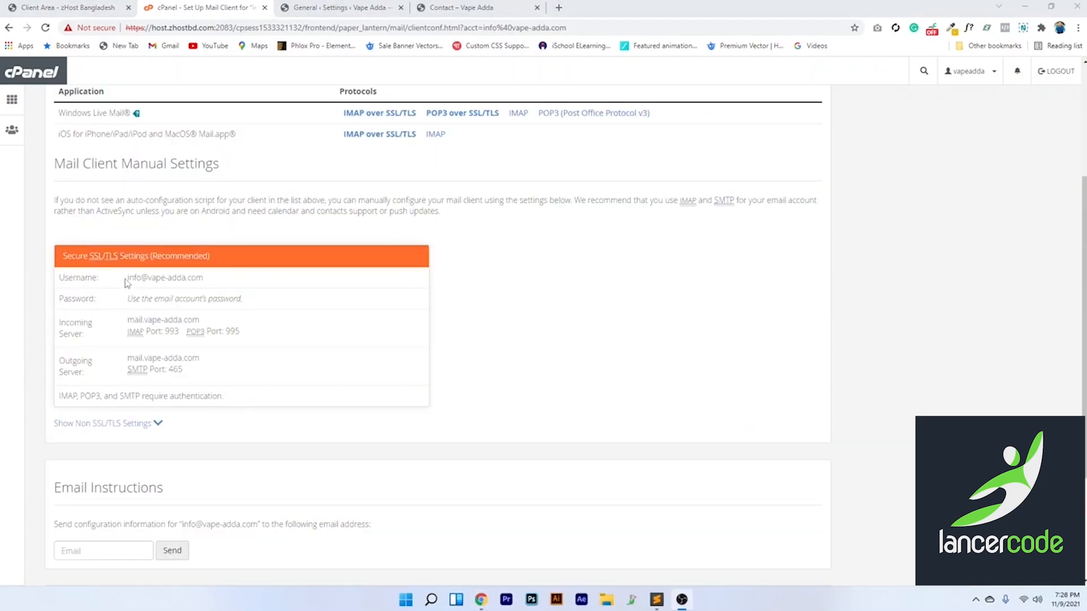
Reload the WP Mail SMTP General settings and choose Other SMTP as the mailer
{"action": "left_click", "coordinate": [365, 4]}
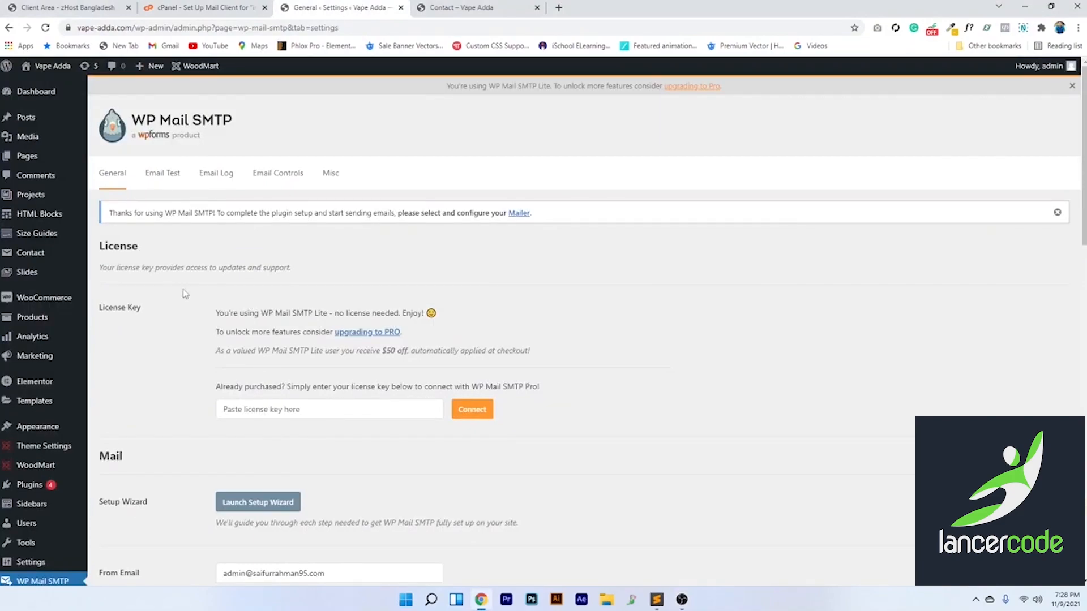
{"action": "left_click", "coordinate": [114, 174]}
{"action": "scroll", "coordinate": [311, 375], "scroll_direction": "down", "scroll_amount": 4}
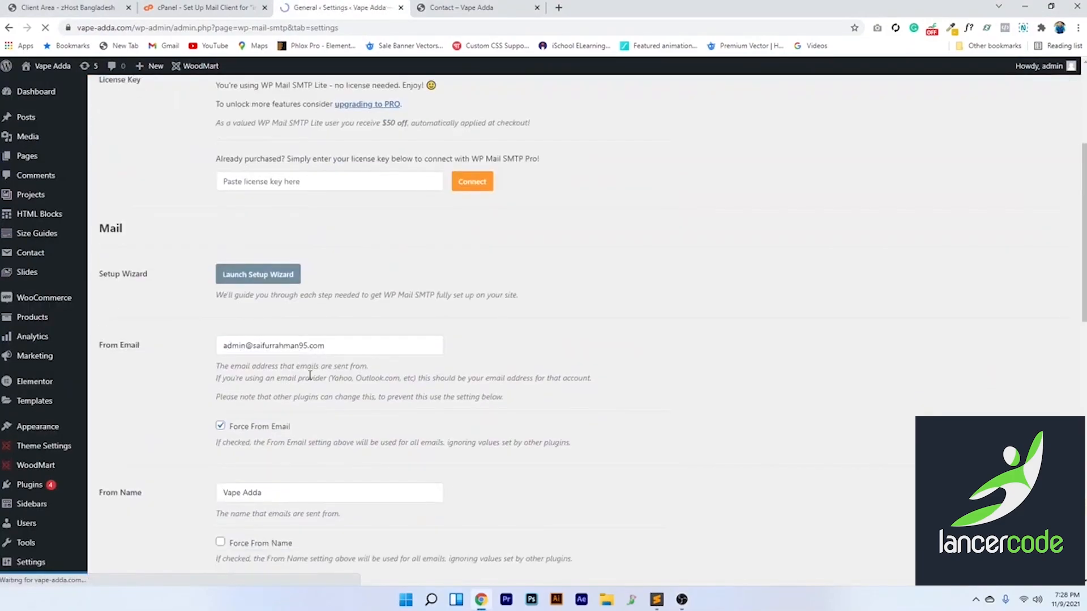
{"action": "scroll", "coordinate": [352, 409], "scroll_direction": "down", "scroll_amount": 1}
{"action": "scroll", "coordinate": [352, 410], "scroll_direction": "down", "scroll_amount": 7}
{"action": "left_click", "coordinate": [221, 404]}
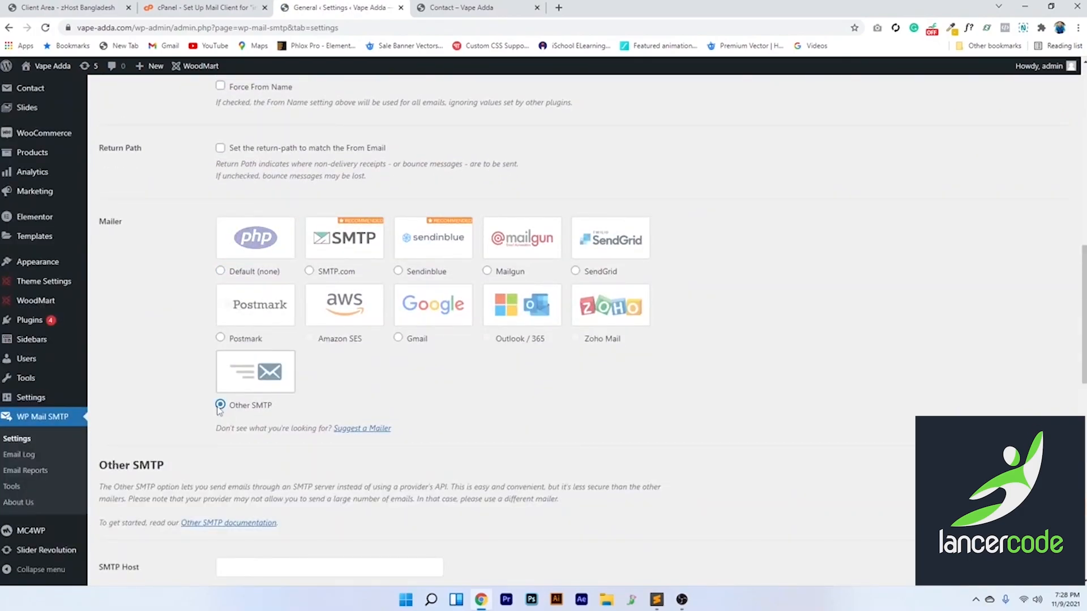
Review the empty SMTP Host, Port, Username and Password fields, then switch to cPanel's mail client settings
{"action": "scroll", "coordinate": [308, 377], "scroll_direction": "up", "scroll_amount": 5}
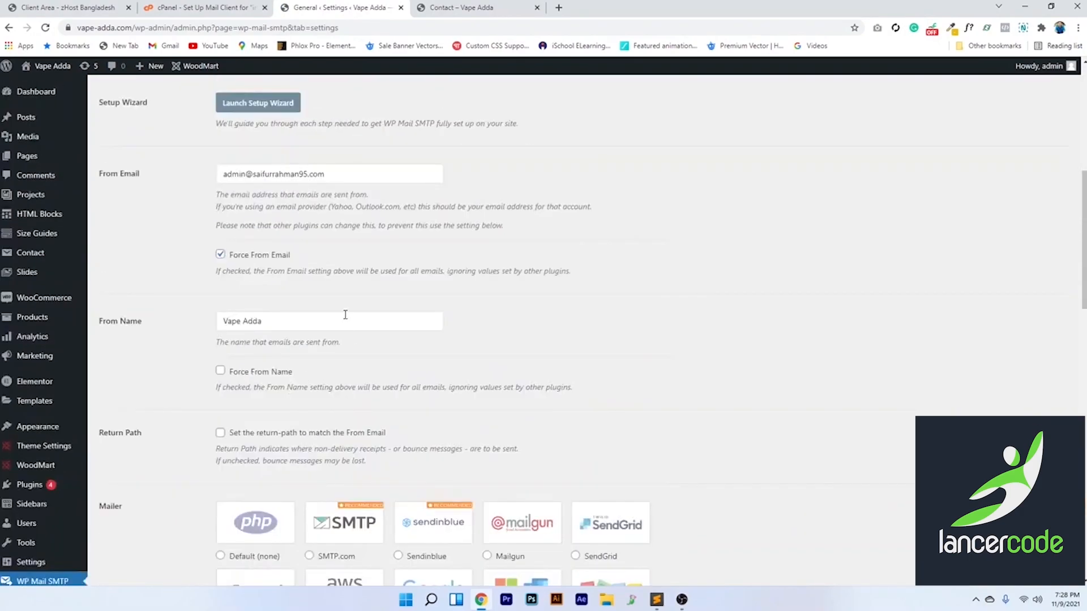
{"action": "scroll", "coordinate": [346, 314], "scroll_direction": "down", "scroll_amount": 10}
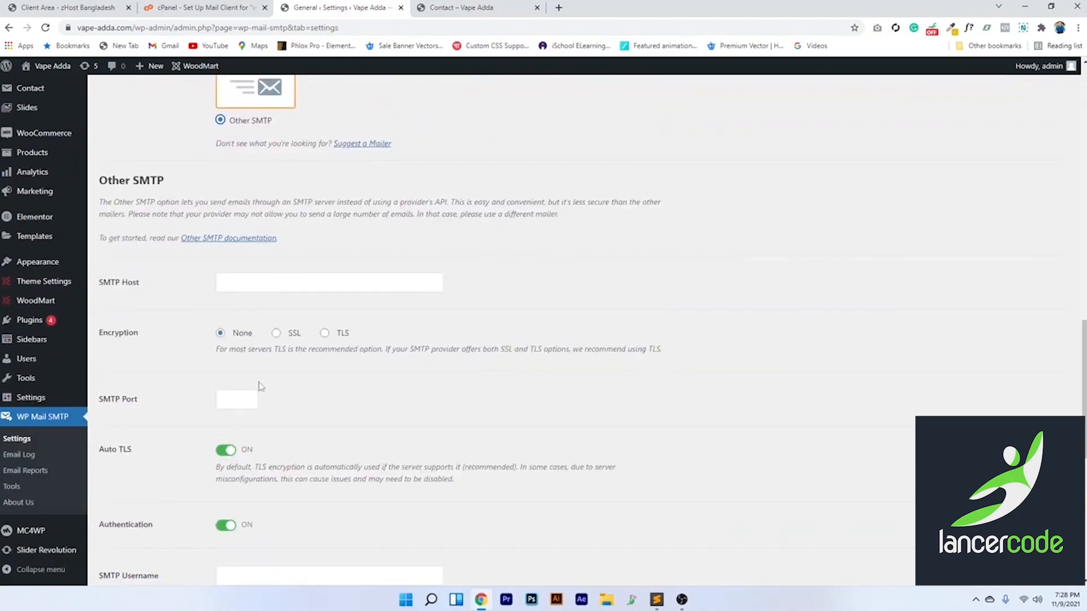
{"action": "scroll", "coordinate": [257, 363], "scroll_direction": "down", "scroll_amount": 5}
{"action": "scroll", "coordinate": [222, 326], "scroll_direction": "up", "scroll_amount": 3}
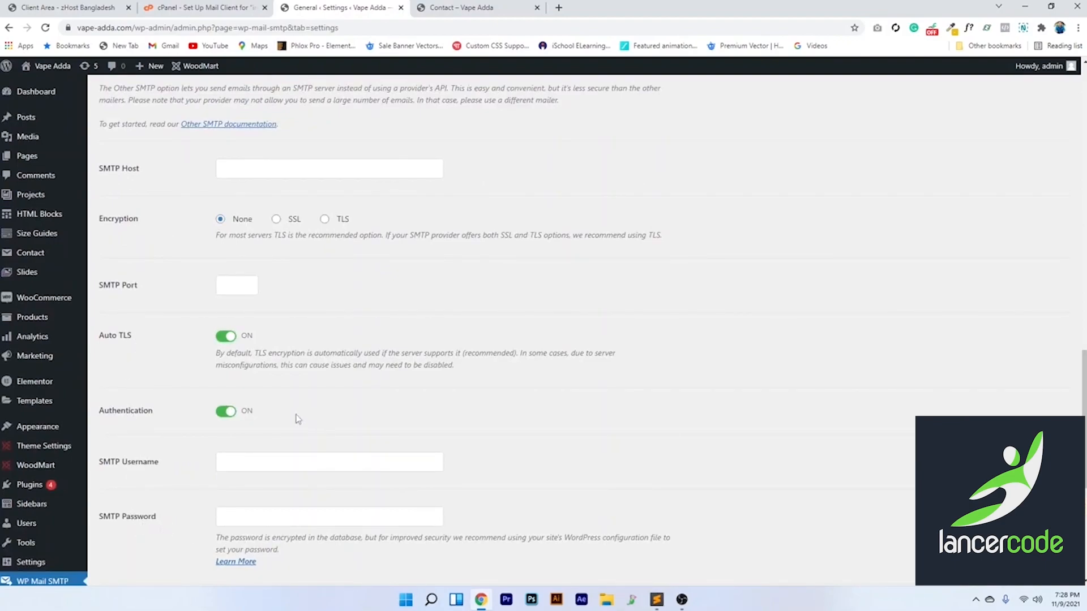
{"action": "left_click", "coordinate": [224, 6]}
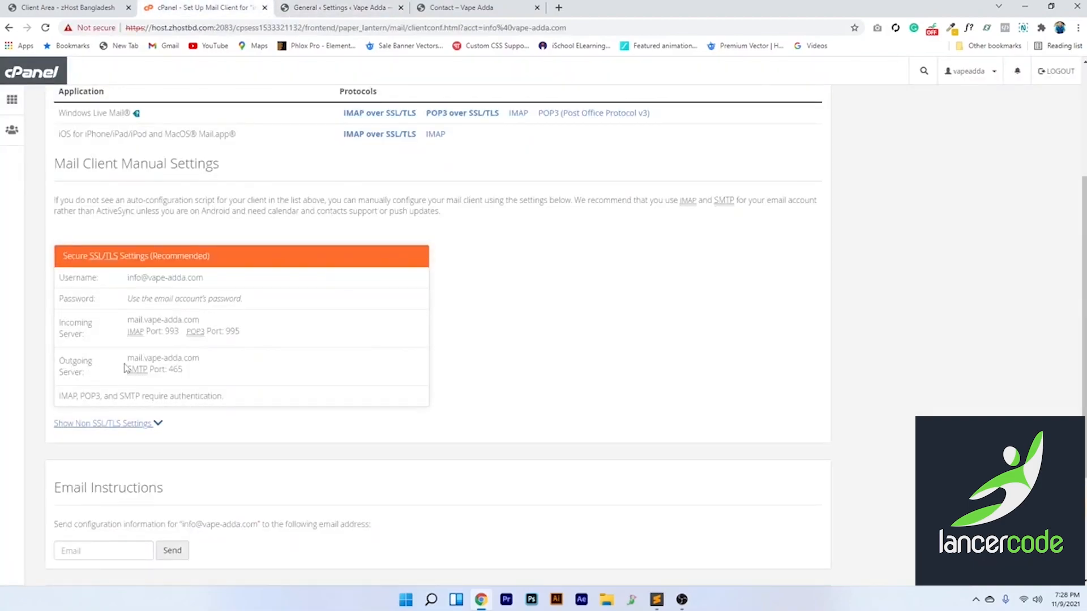
Copy the outgoing server mail.vape-adda.com from cPanel into the SMTP Host field
{"action": "left_click_drag", "start_coordinate": [130, 359], "coordinate": [201, 363]}
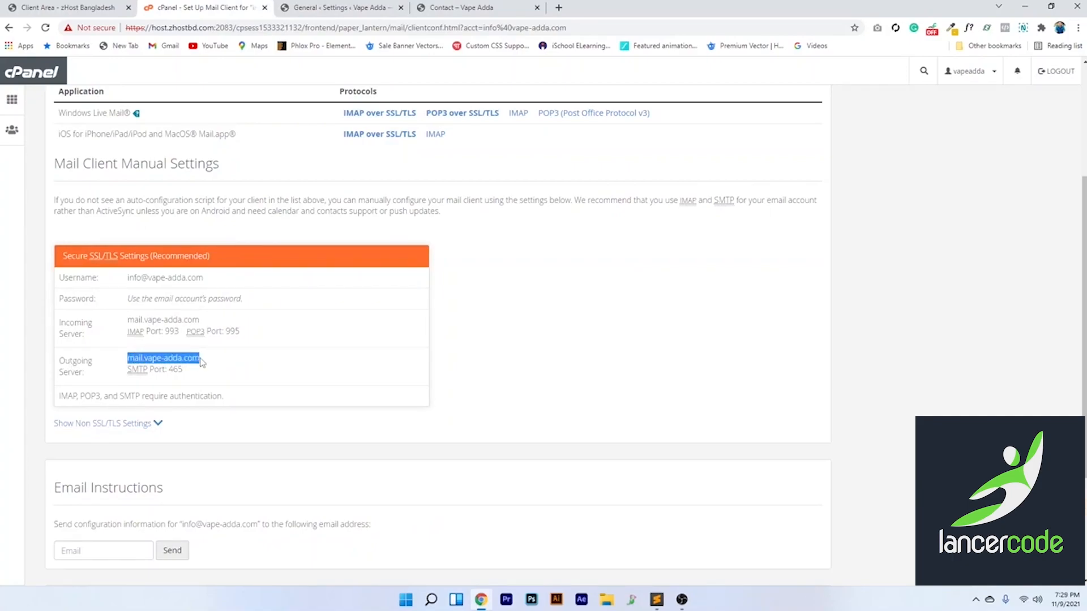
{"action": "right_click", "coordinate": [146, 359]}
{"action": "left_click", "coordinate": [170, 363]}
{"action": "left_click", "coordinate": [283, 8]}
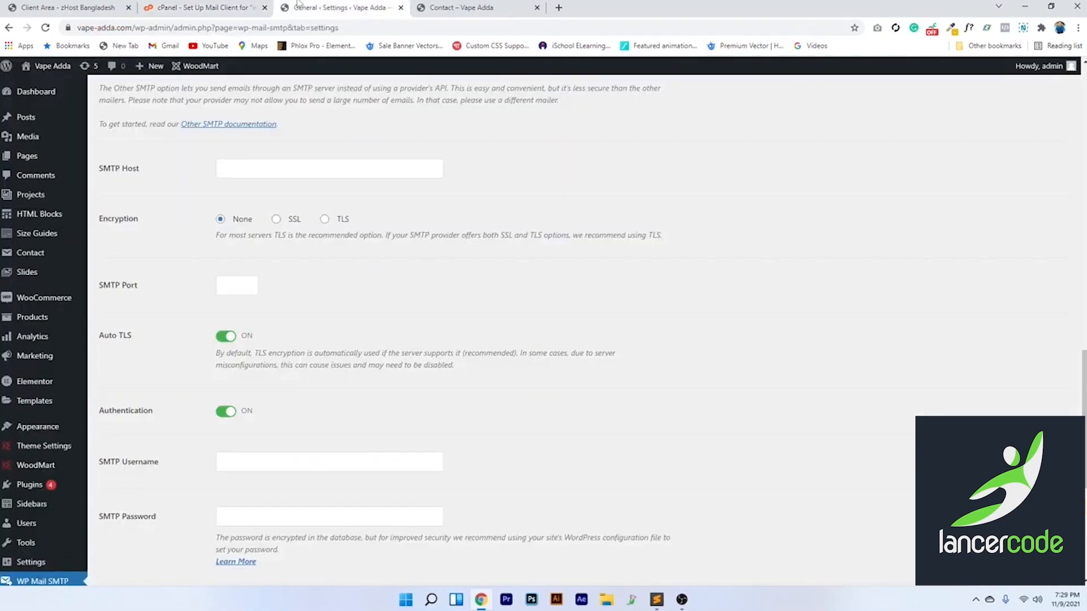
{"action": "left_click", "coordinate": [257, 174]}
{"action": "right_click", "coordinate": [256, 175]}
{"action": "left_click", "coordinate": [298, 263]}
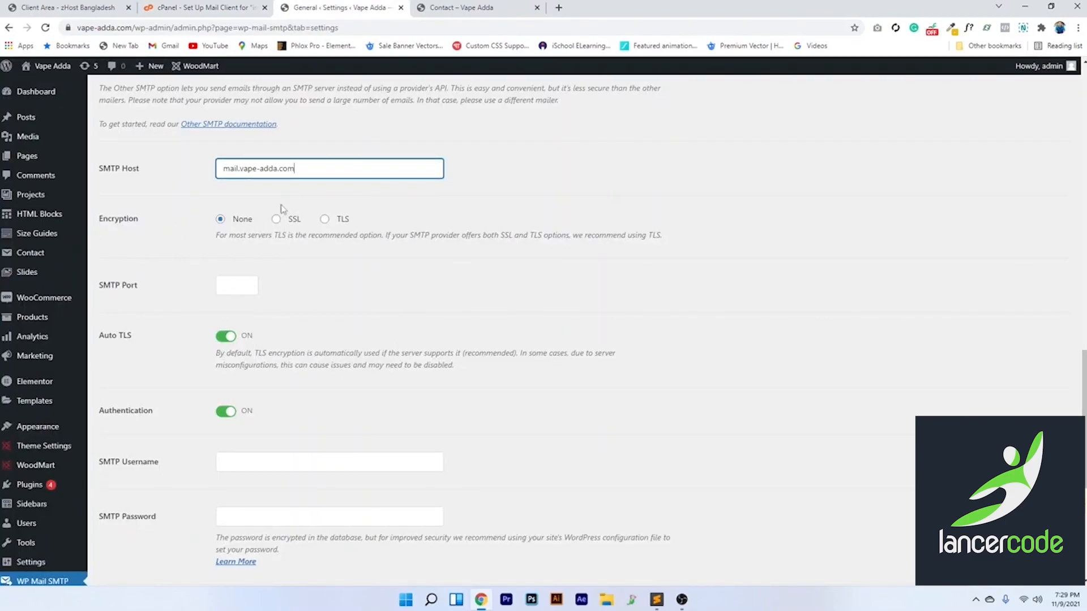
Set encryption to SSL, matching cPanel's SMTP port 465
{"action": "left_click", "coordinate": [208, 8]}
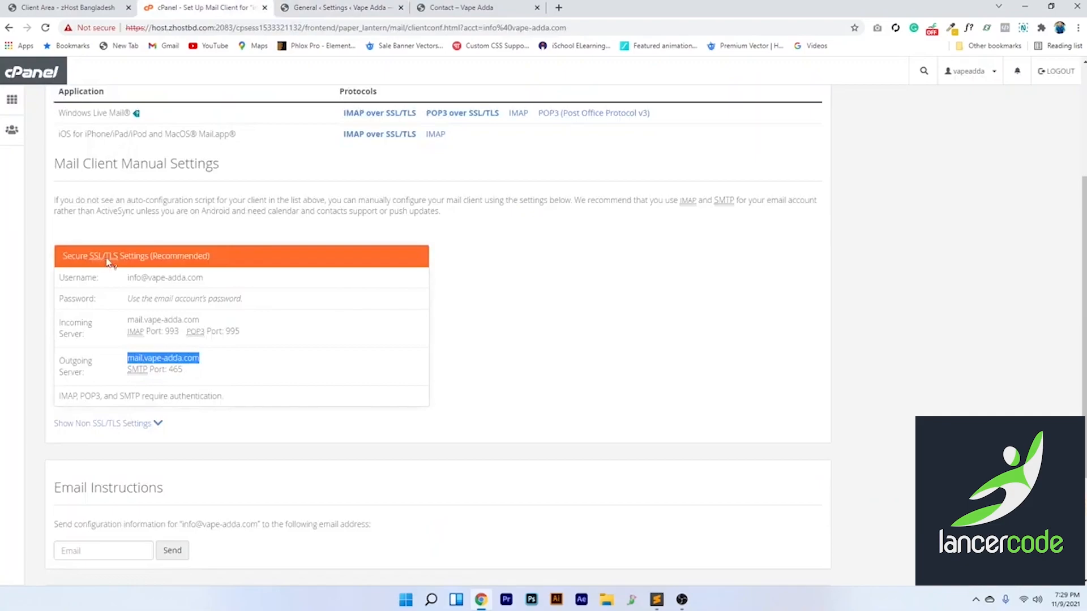
{"action": "left_click", "coordinate": [307, 7]}
{"action": "left_click", "coordinate": [277, 220]}
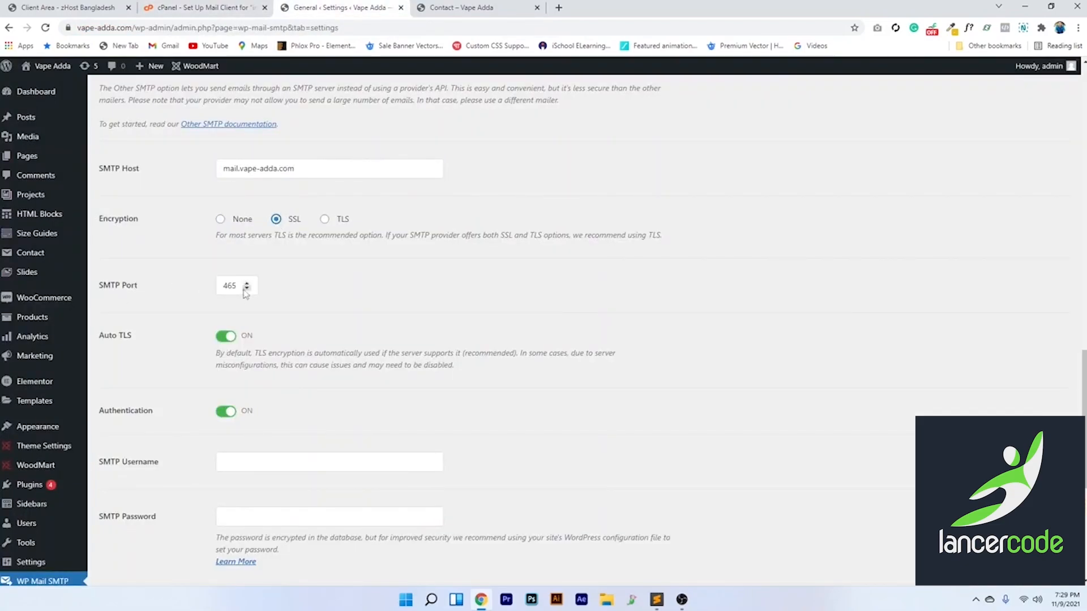
{"action": "left_click", "coordinate": [235, 6]}
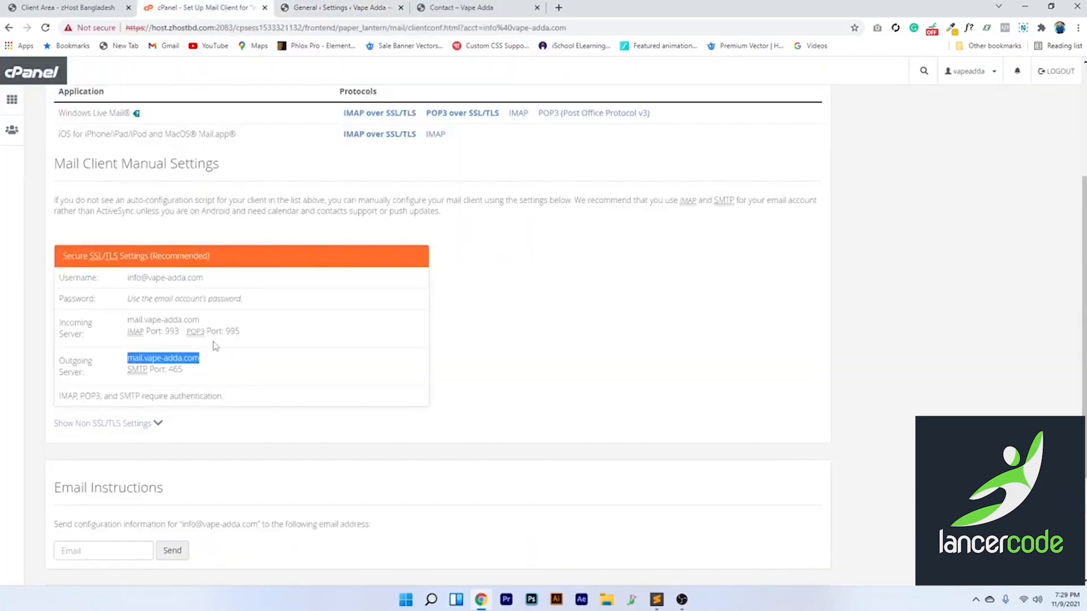
{"action": "double_click", "coordinate": [169, 371]}
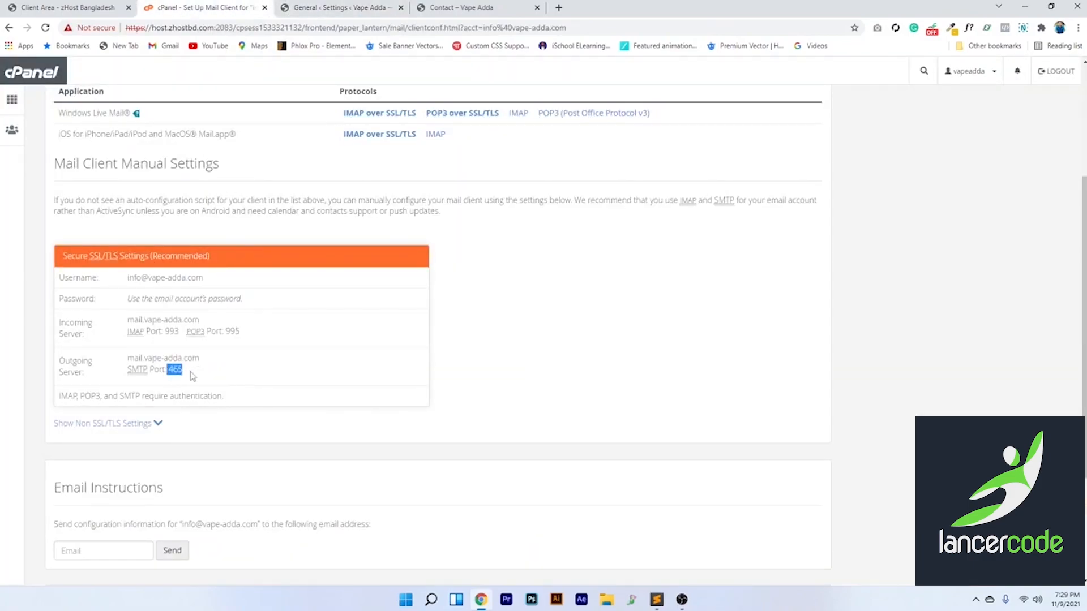
{"action": "left_click", "coordinate": [350, 7]}
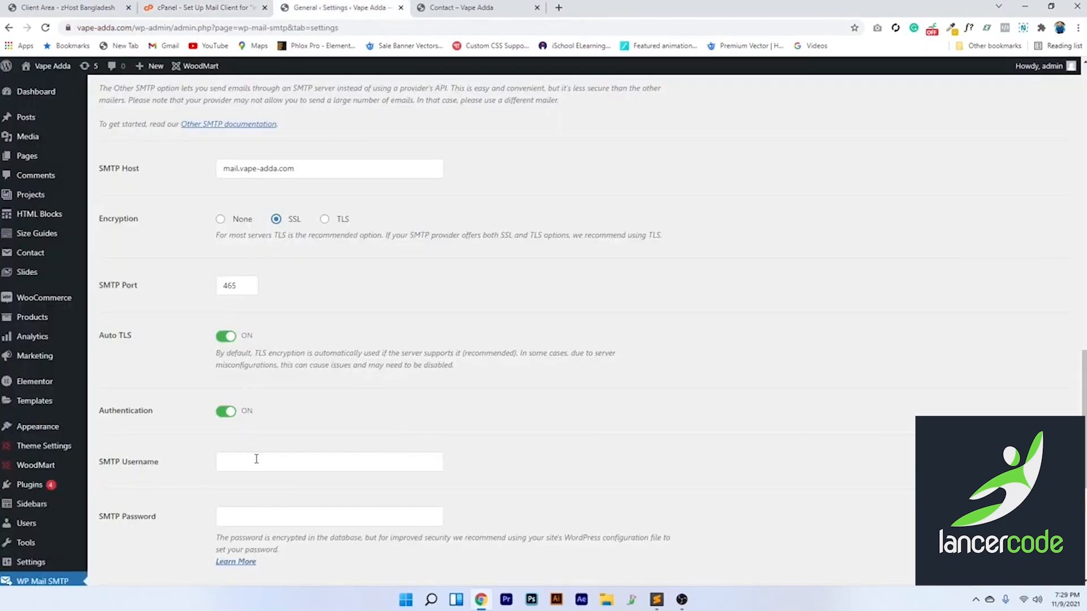
Copy the mailbox username from cPanel's mail client settings
{"action": "scroll", "coordinate": [254, 456], "scroll_direction": "down", "scroll_amount": 1}
{"action": "left_click", "coordinate": [241, 410]}
{"action": "left_click", "coordinate": [243, 9]}
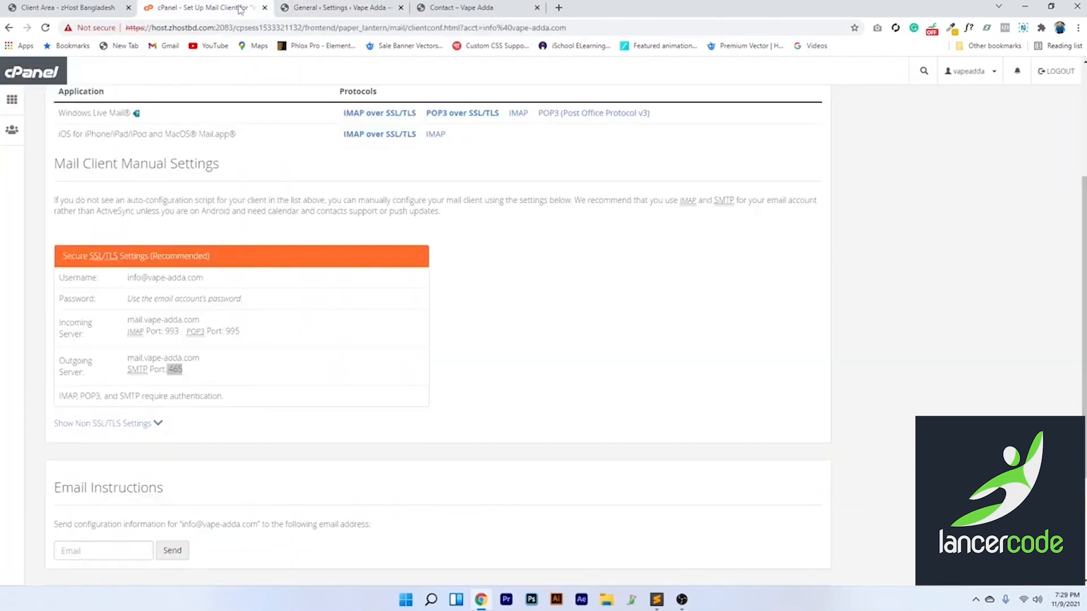
{"action": "left_click_drag", "start_coordinate": [127, 277], "coordinate": [206, 286]}
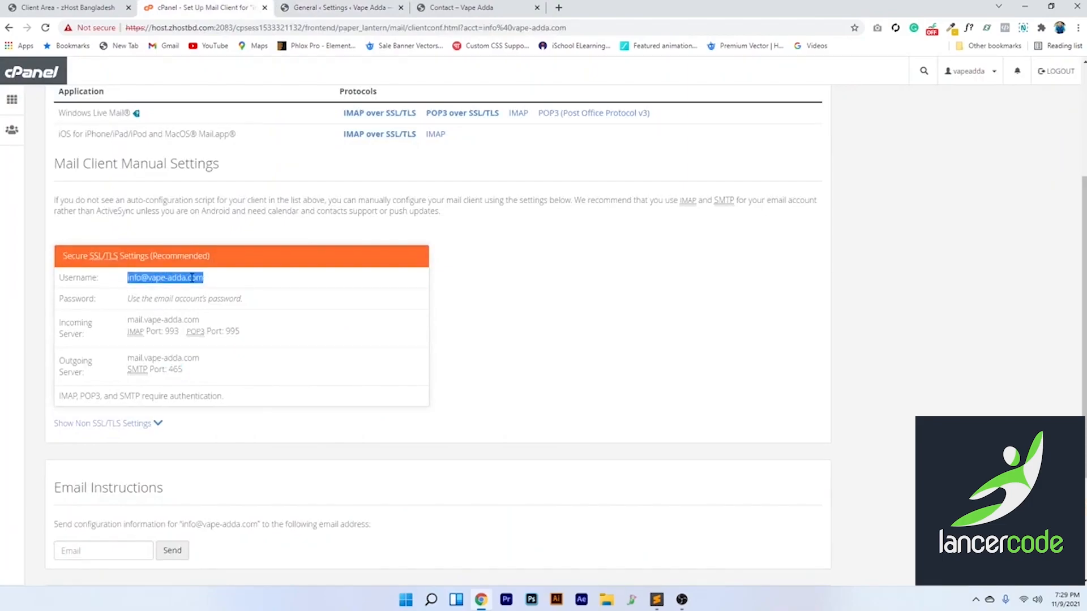
{"action": "right_click", "coordinate": [192, 278]}
{"action": "left_click", "coordinate": [218, 287]}
Paste the mailbox username into SMTP Username and enter the mailbox password
{"action": "left_click", "coordinate": [325, 7]}
{"action": "left_click", "coordinate": [236, 408]}
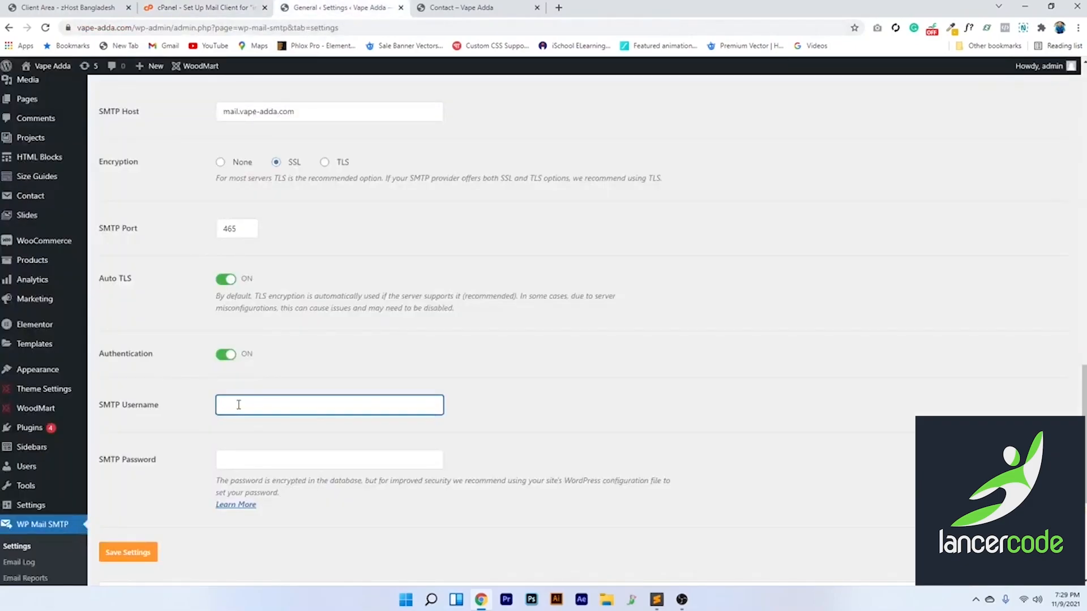
{"action": "right_click", "coordinate": [238, 403]}
{"action": "left_click", "coordinate": [244, 296]}
{"action": "left_click", "coordinate": [235, 460]}
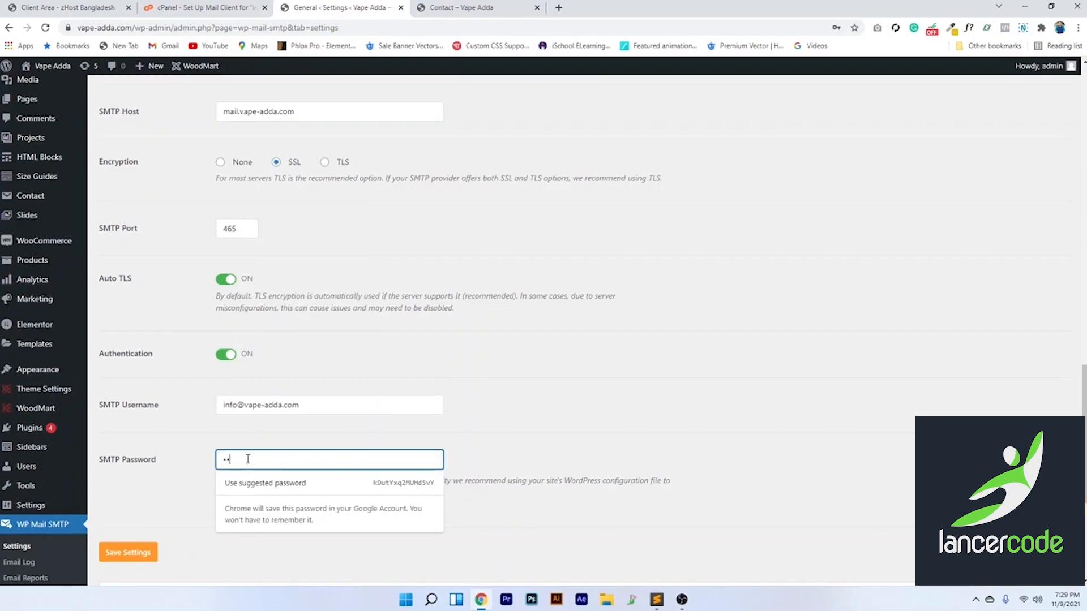
{"action": "type", "text": "••••••••"}
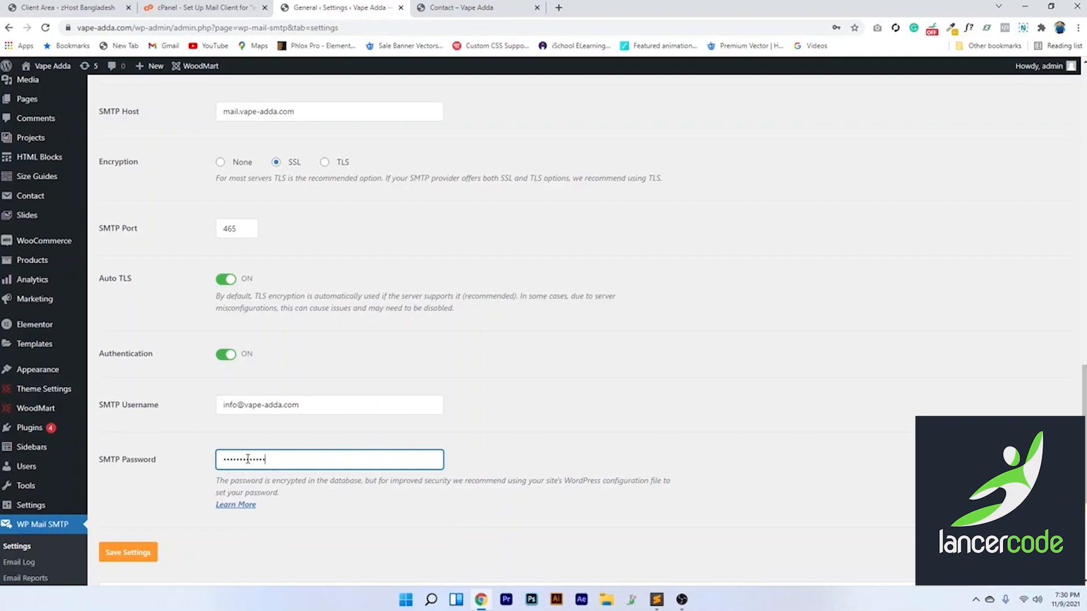
{"action": "scroll", "coordinate": [238, 368], "scroll_direction": "up", "scroll_amount": 12}
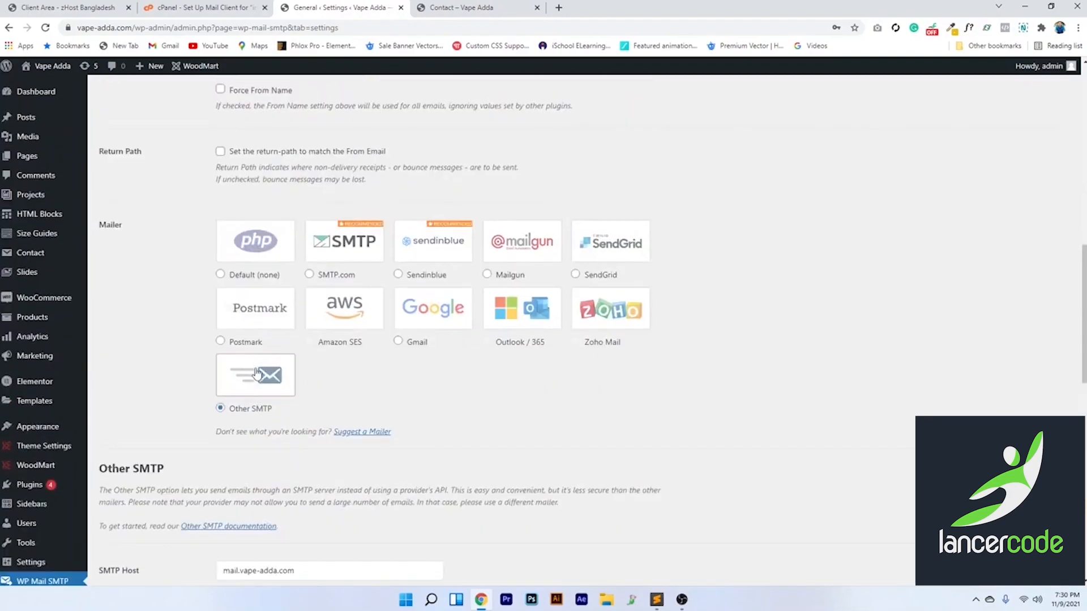
Replace the From Email with the site's info@ domain mailbox
{"action": "scroll", "coordinate": [249, 357], "scroll_direction": "up", "scroll_amount": 4}
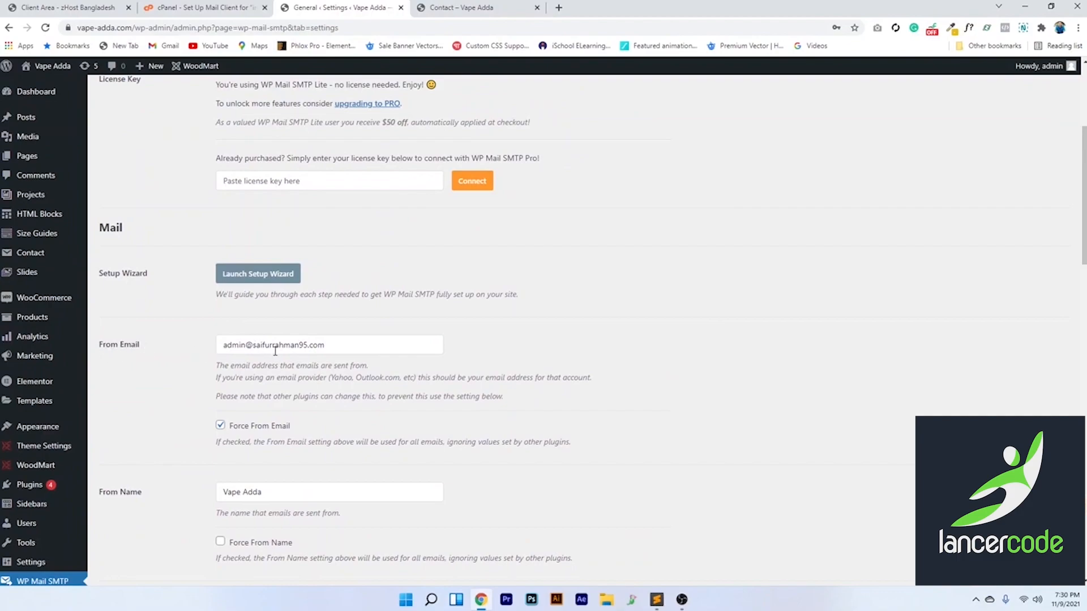
{"action": "scroll", "coordinate": [215, 368], "scroll_direction": "up", "scroll_amount": 2}
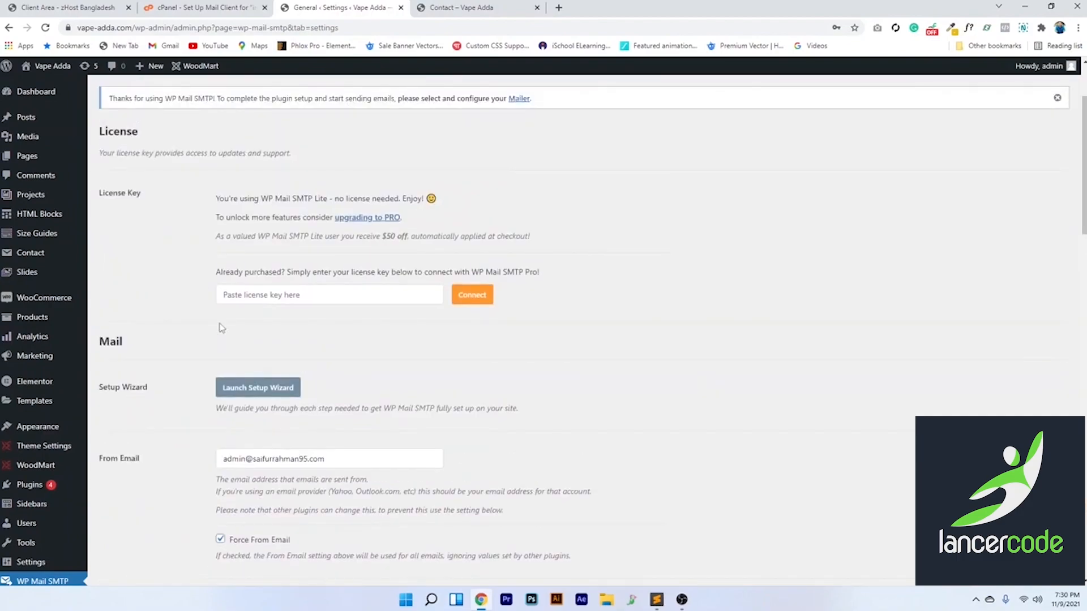
{"action": "scroll", "coordinate": [222, 329], "scroll_direction": "down", "scroll_amount": 2}
{"action": "left_click_drag", "start_coordinate": [327, 345], "coordinate": [220, 343]}
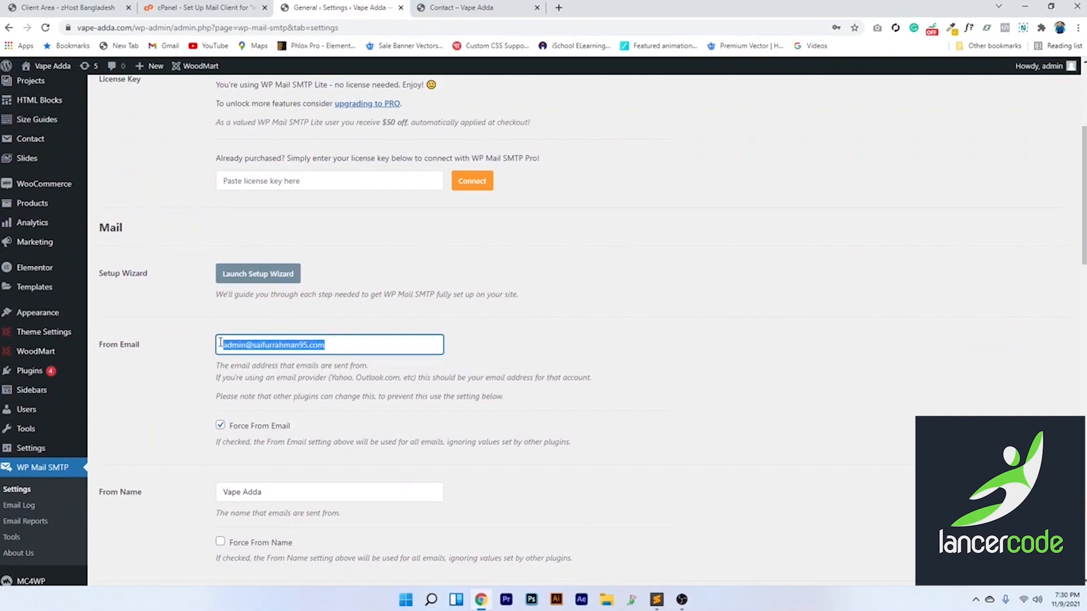
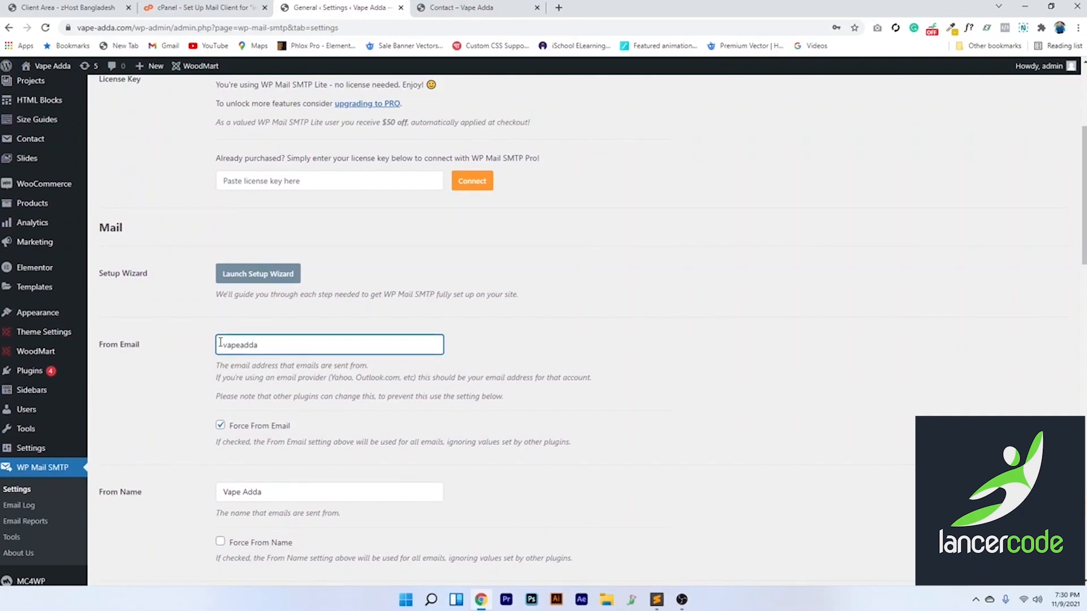
Enable Force From Name and save the SMTP settings
{"action": "scroll", "coordinate": [265, 438], "scroll_direction": "down", "scroll_amount": 2}
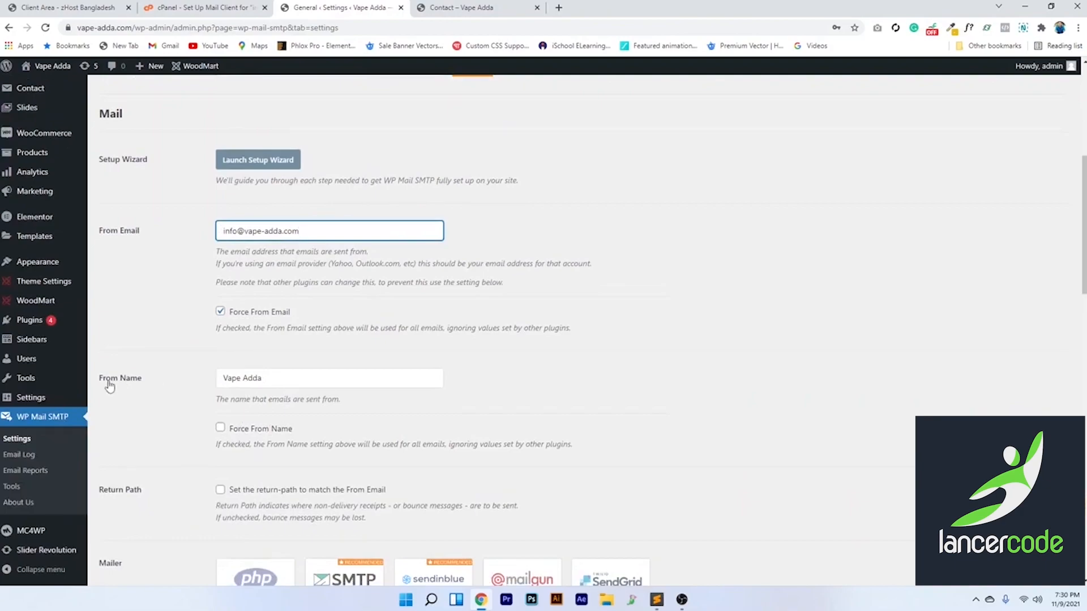
{"action": "left_click", "coordinate": [221, 428]}
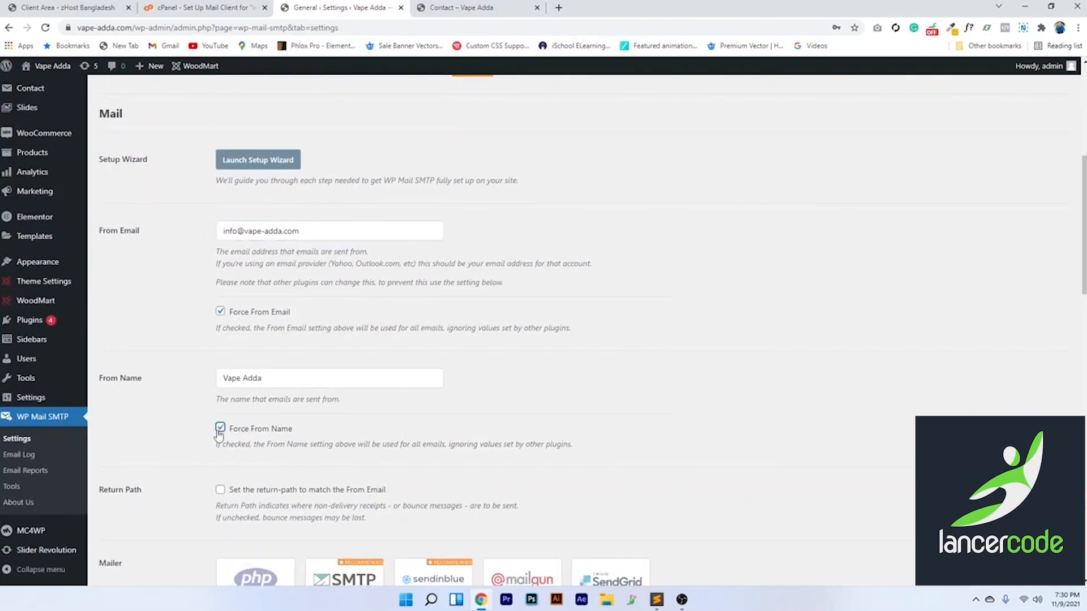
{"action": "left_click", "coordinate": [276, 379]}
{"action": "scroll", "coordinate": [244, 417], "scroll_direction": "down", "scroll_amount": 3}
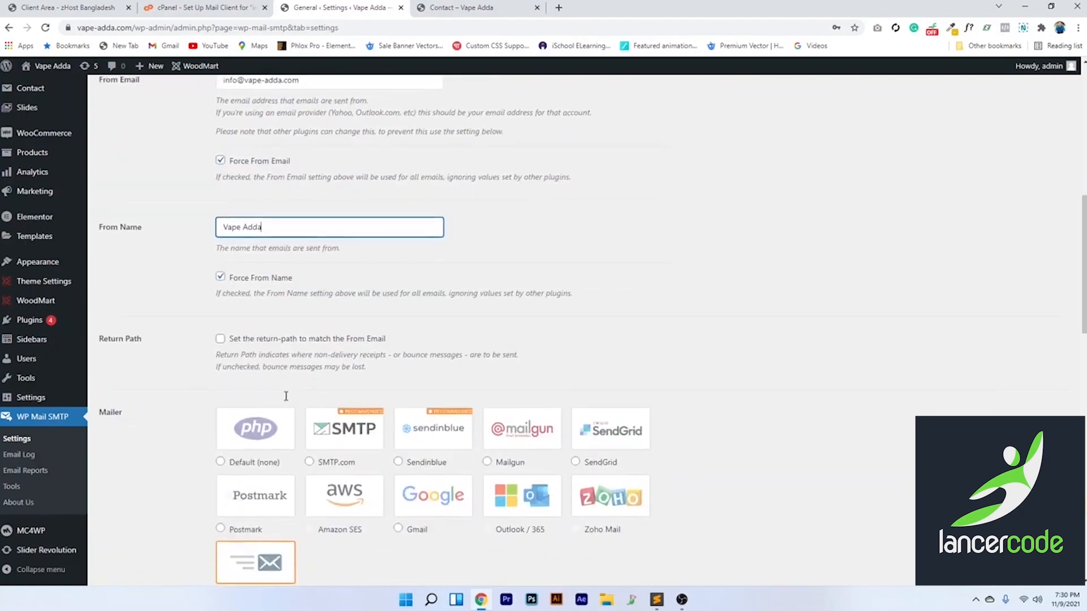
{"action": "scroll", "coordinate": [288, 330], "scroll_direction": "down", "scroll_amount": 10}
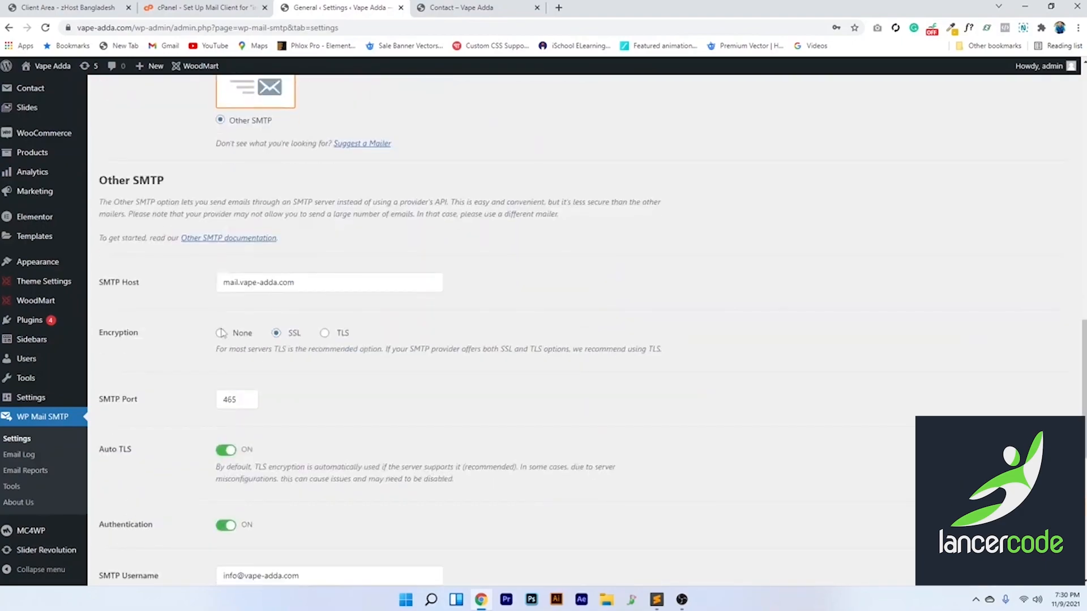
{"action": "left_click", "coordinate": [140, 447]}
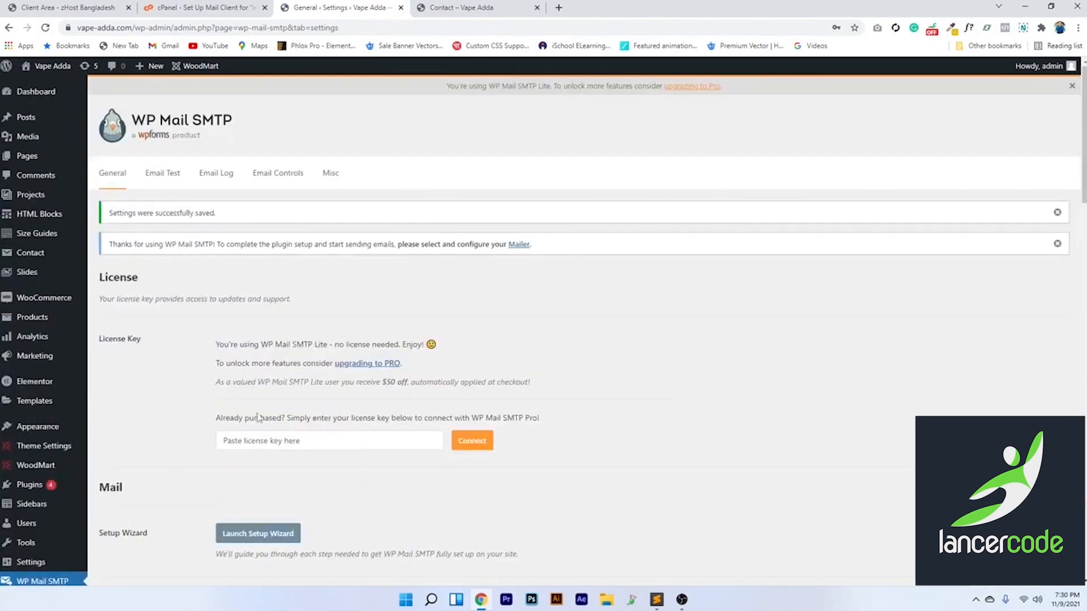
Send an Email Test message to the Gmail testing address
{"action": "left_click", "coordinate": [164, 174]}
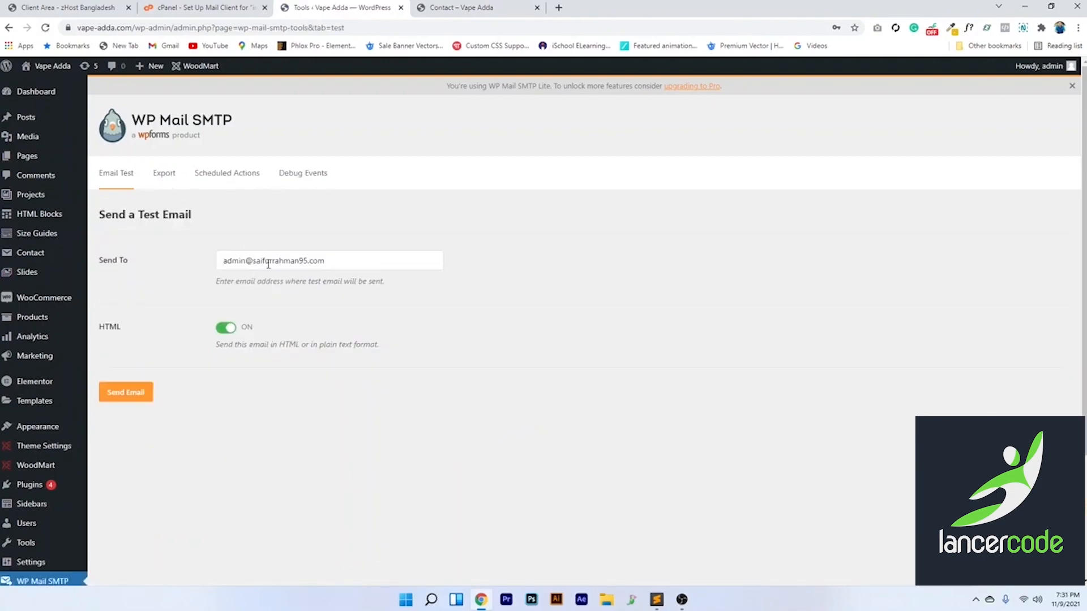
{"action": "left_click_drag", "start_coordinate": [343, 261], "coordinate": [223, 258]}
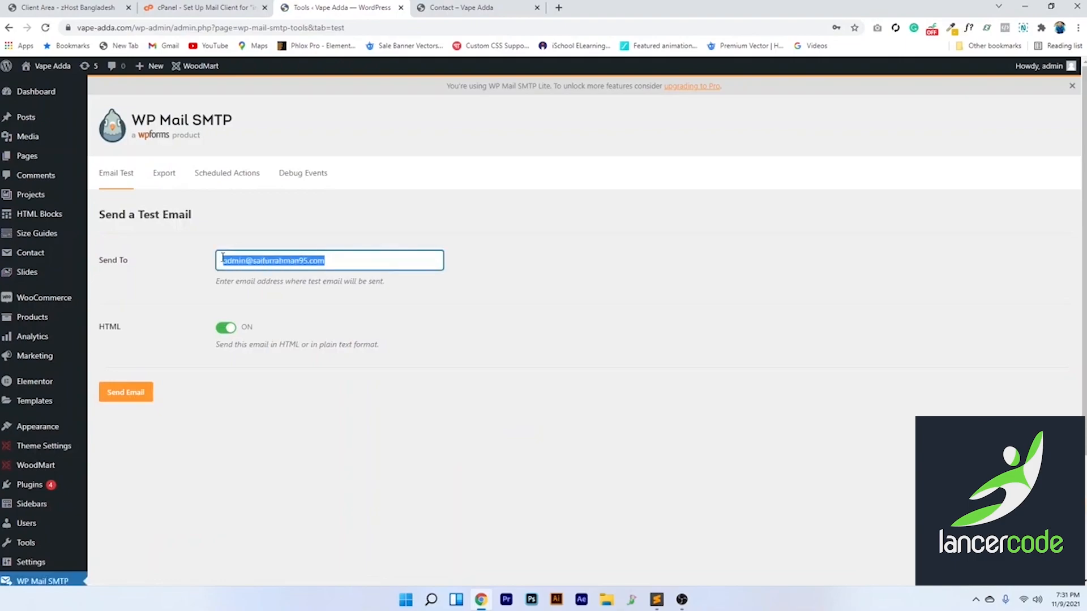
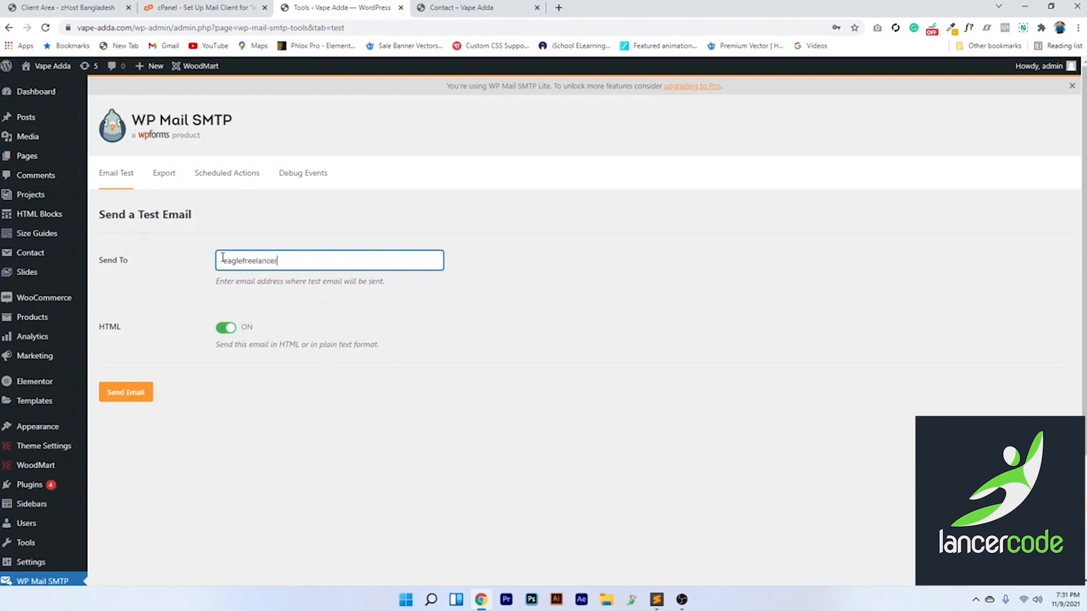
{"action": "left_click", "coordinate": [109, 388]}
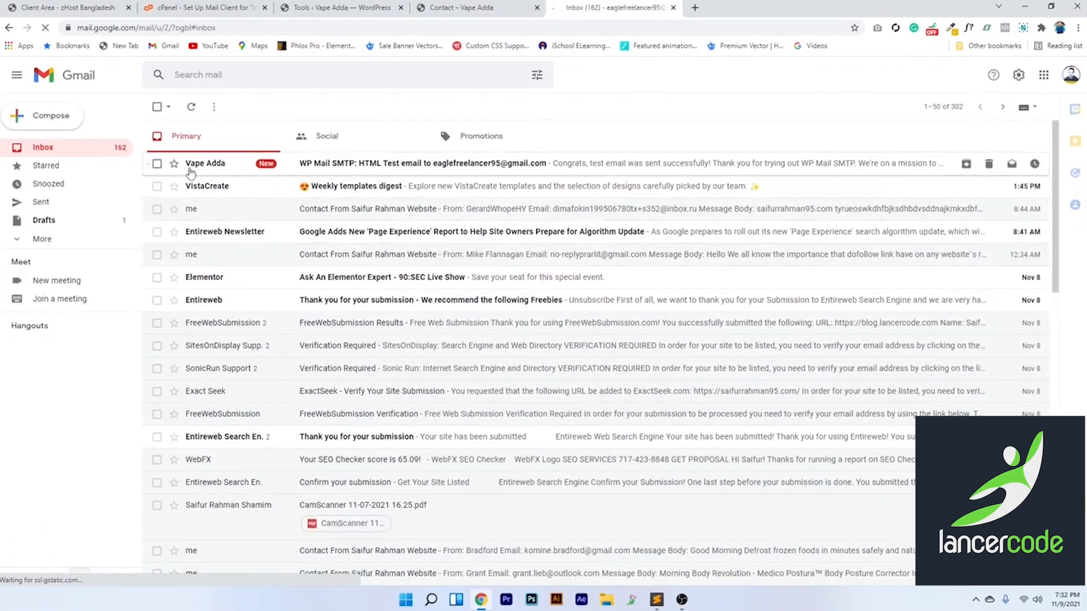
Open the WP Mail SMTP test email in Gmail, read it, and close it
{"action": "left_click", "coordinate": [316, 174]}
{"action": "scroll", "coordinate": [448, 389], "scroll_direction": "down", "scroll_amount": 3}
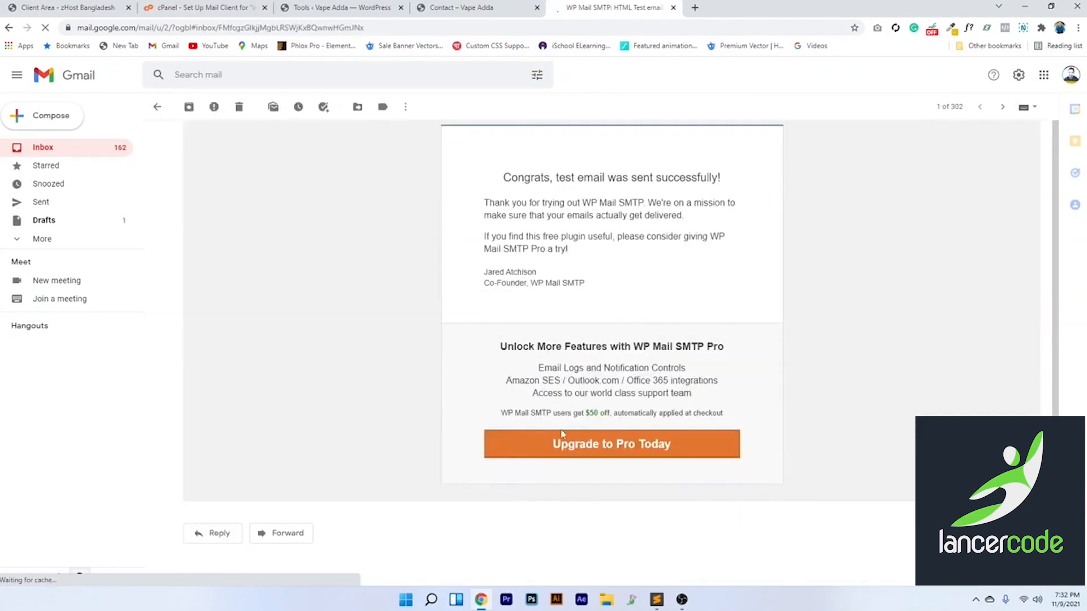
{"action": "scroll", "coordinate": [449, 390], "scroll_direction": "up", "scroll_amount": 1}
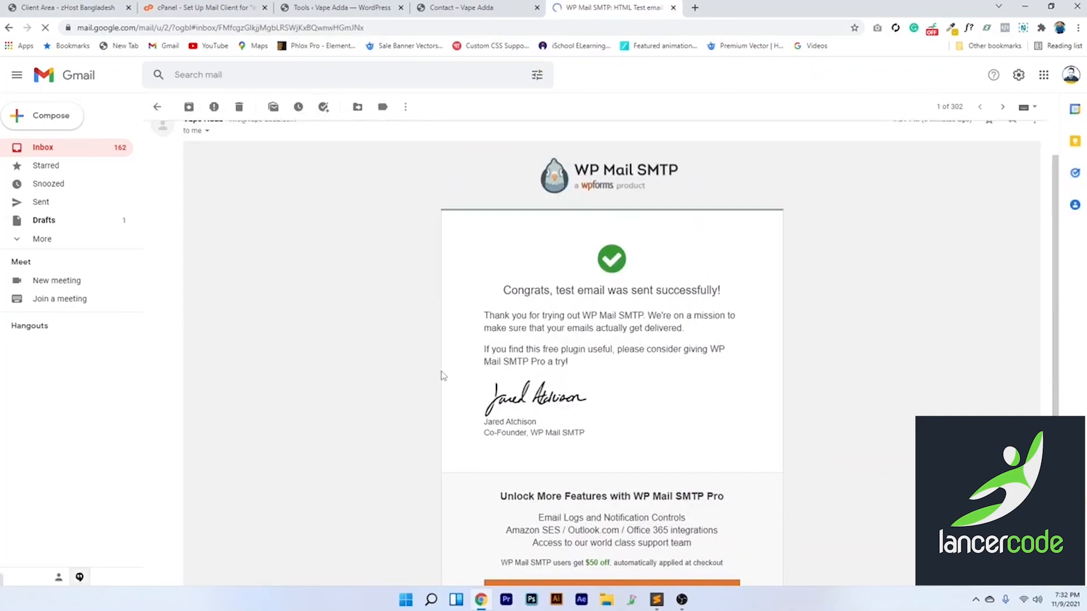
{"action": "left_click", "coordinate": [673, 8]}
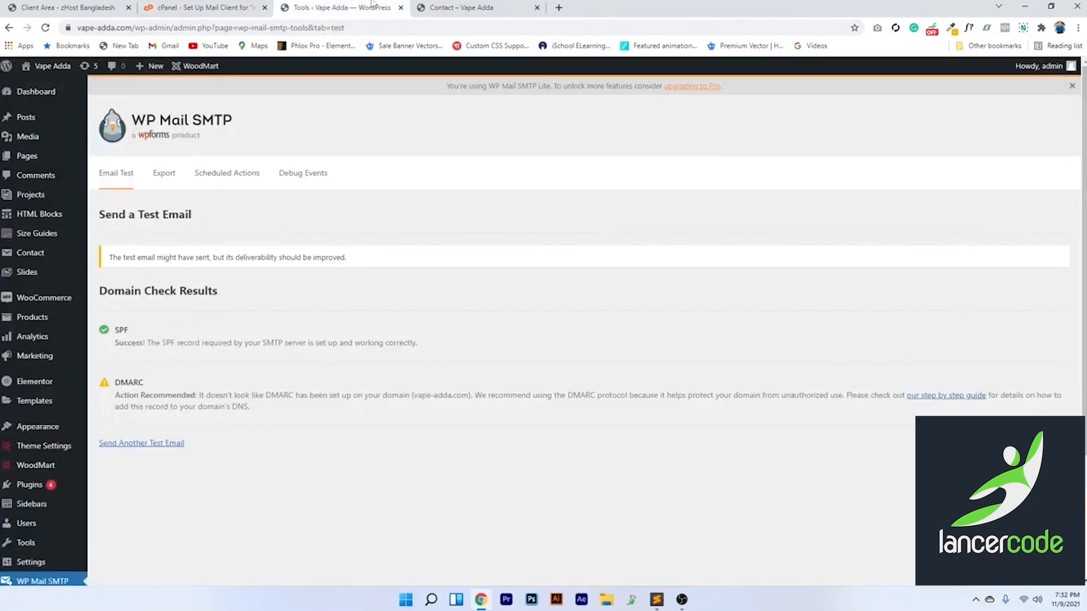
Return through the open browser tabs to the WP Mail SMTP Domain Check Results
{"action": "left_click", "coordinate": [193, 8]}
{"action": "left_click", "coordinate": [68, 8]}
{"action": "left_click", "coordinate": [339, 8]}
{"action": "left_click", "coordinate": [461, 7]}
{"action": "left_click", "coordinate": [372, 8]}
{"action": "left_click", "coordinate": [210, 12]}
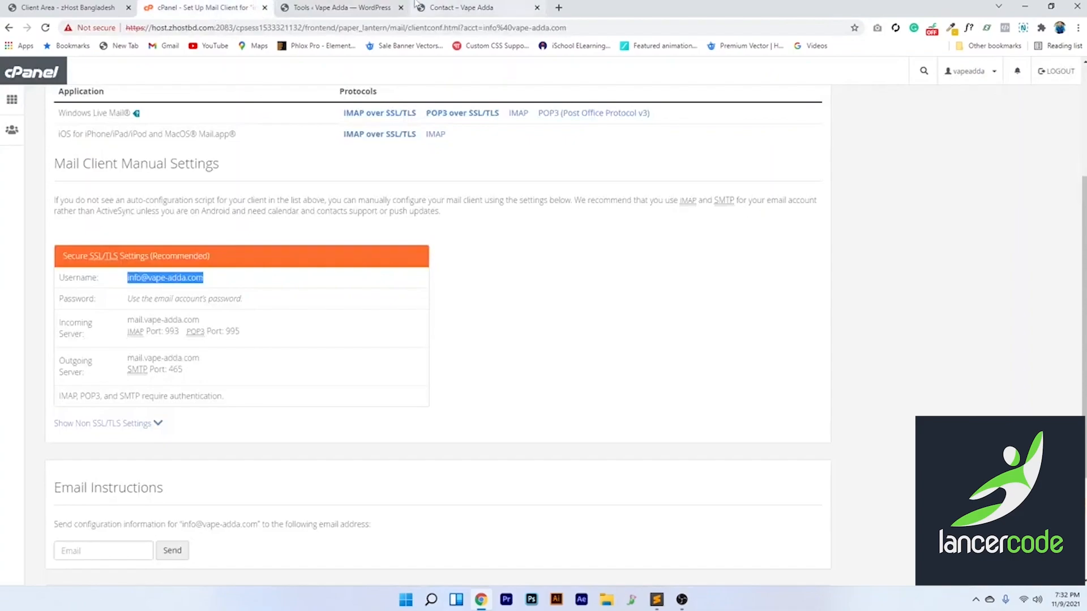
{"action": "left_click", "coordinate": [426, 7]}
{"action": "left_click", "coordinate": [338, 7]}
{"action": "mouse_move", "coordinate": [35, 312]}
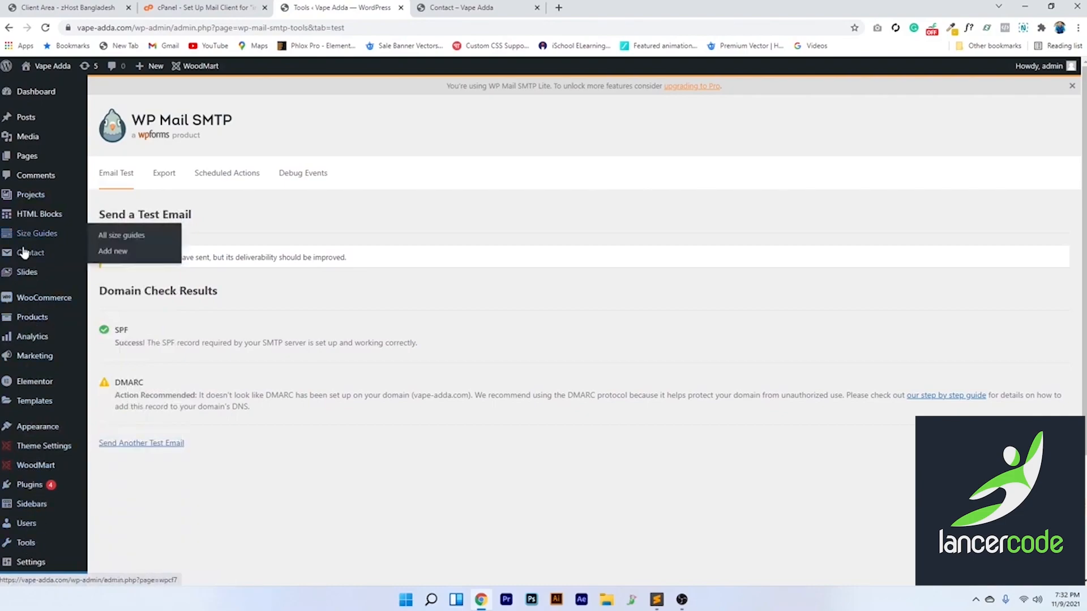
Open 'Contact form alternative' for editing from the Contact Forms list
{"action": "mouse_move", "coordinate": [27, 256]}
{"action": "left_click", "coordinate": [121, 258]}
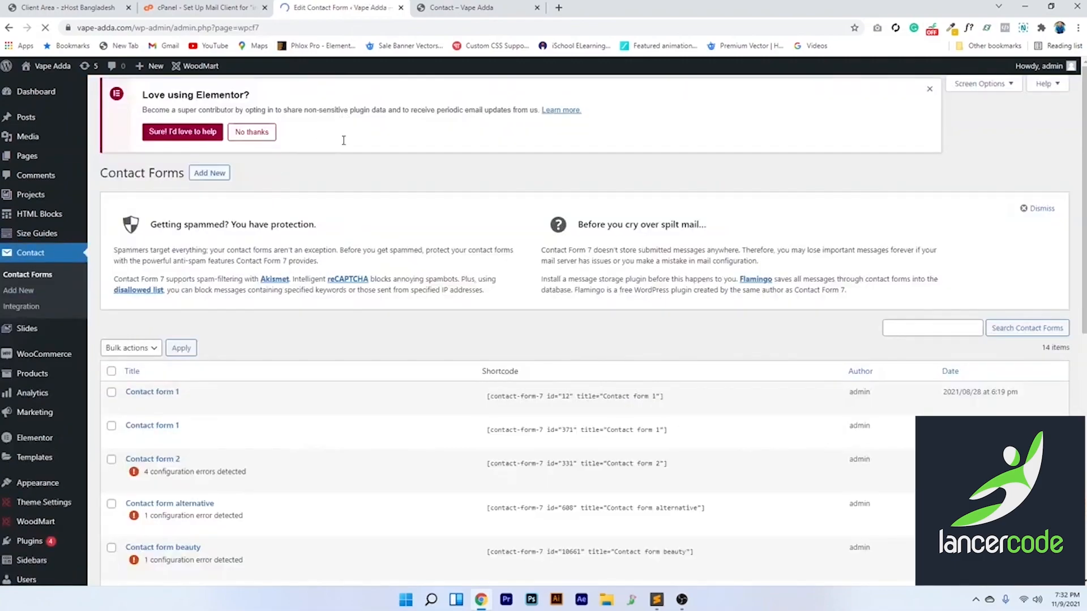
{"action": "scroll", "coordinate": [253, 371], "scroll_direction": "down", "scroll_amount": 2}
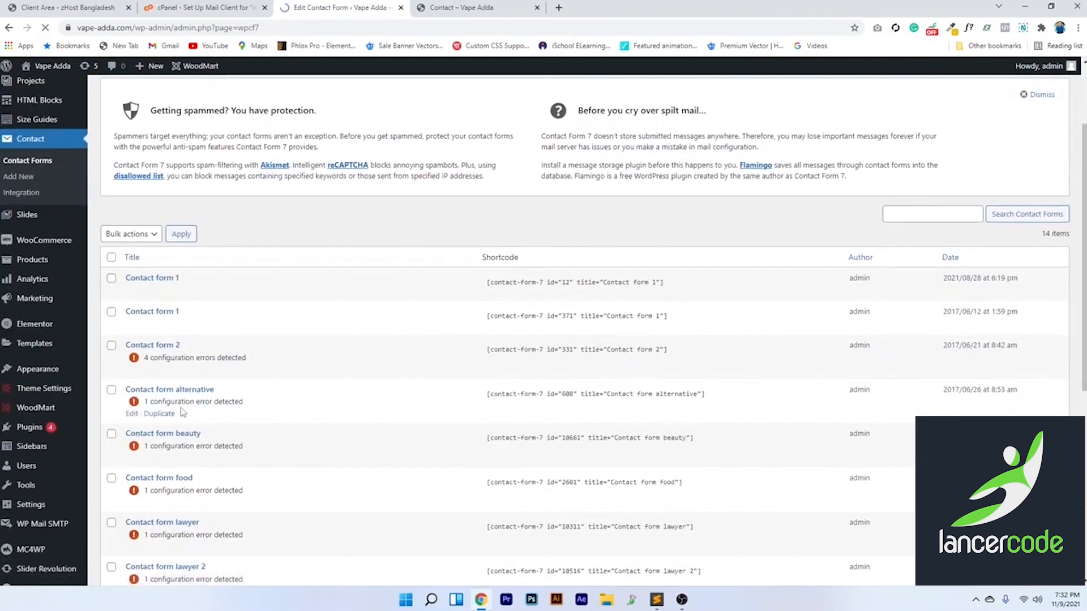
{"action": "left_click", "coordinate": [131, 413]}
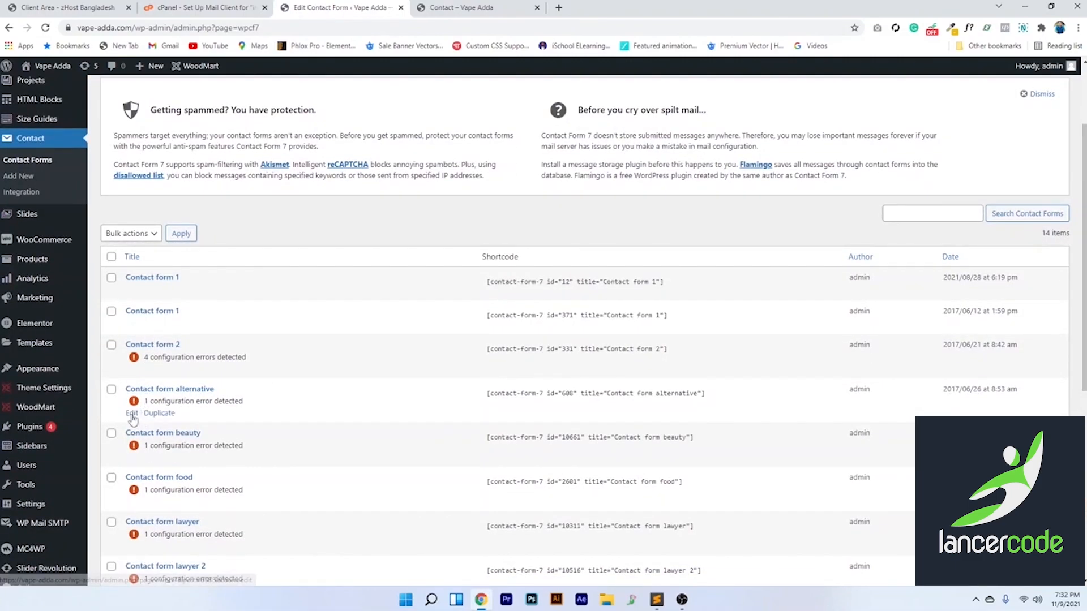
{"action": "left_click_drag", "start_coordinate": [247, 450], "coordinate": [313, 449]}
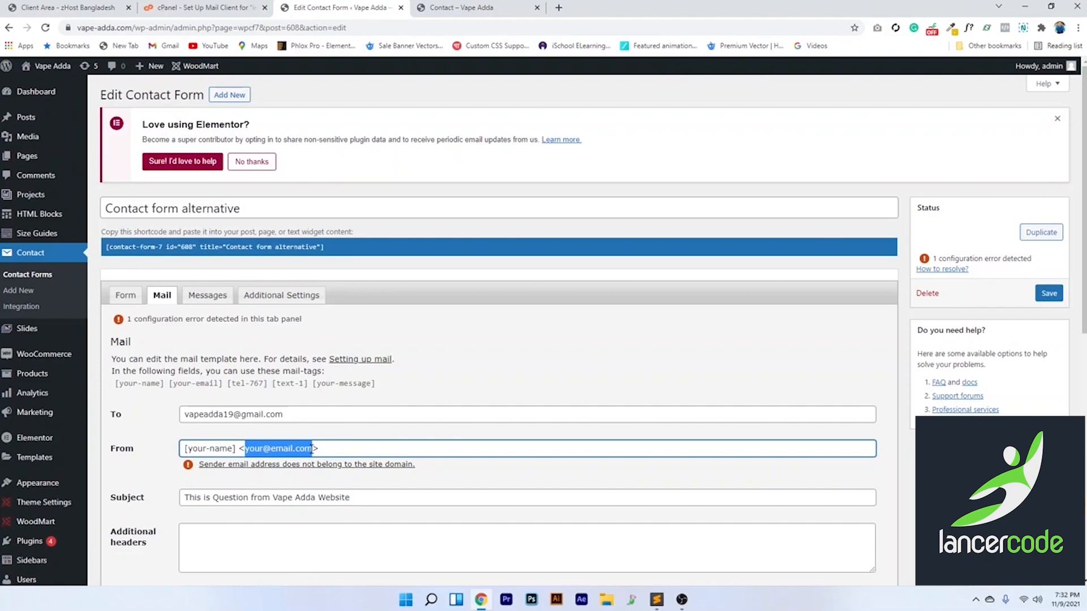
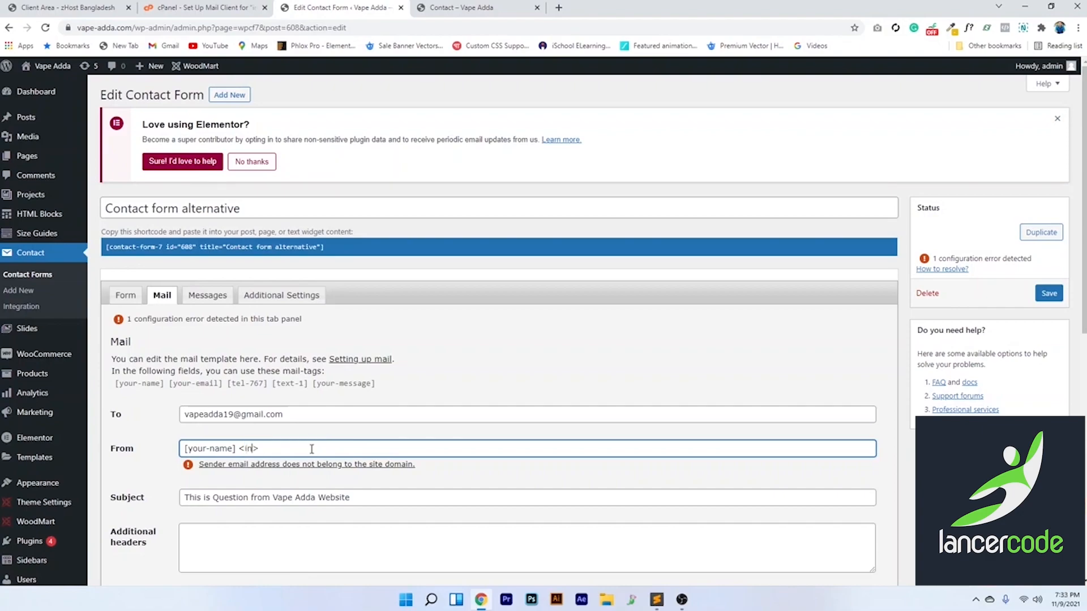
{"action": "left_click", "coordinate": [463, 479]}
{"action": "scroll", "coordinate": [461, 475], "scroll_direction": "down", "scroll_amount": 3}
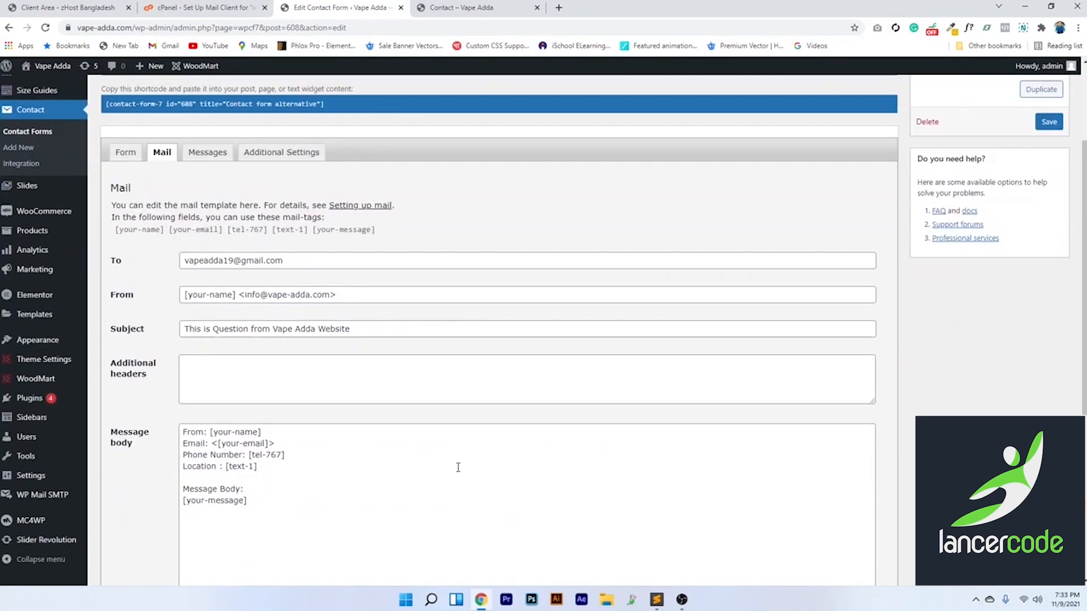
{"action": "scroll", "coordinate": [606, 486], "scroll_direction": "down", "scroll_amount": 1}
{"action": "scroll", "coordinate": [620, 470], "scroll_direction": "up", "scroll_amount": 4}
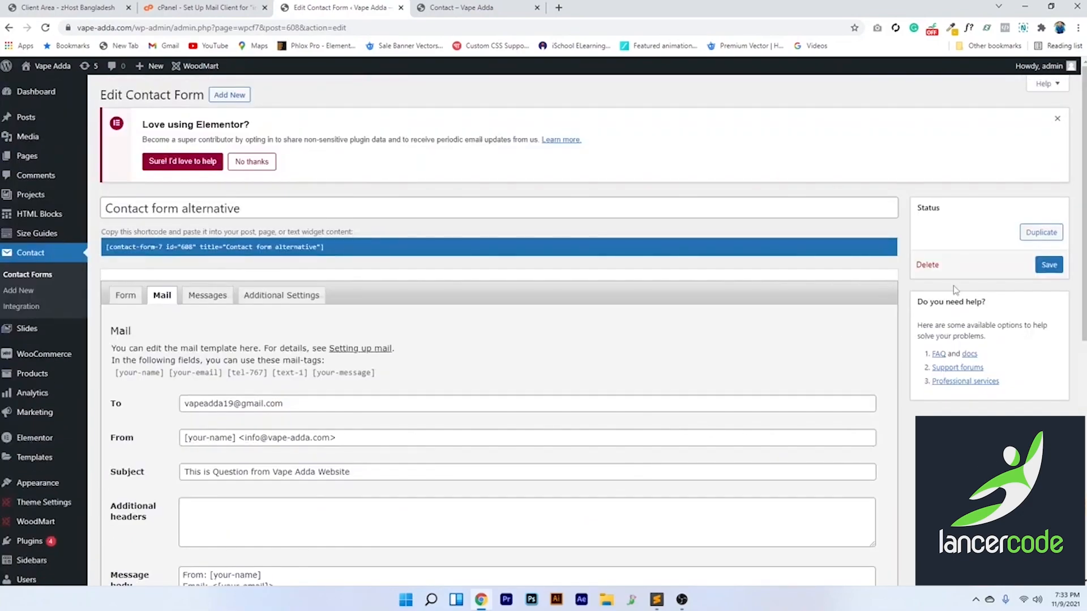
{"action": "left_click", "coordinate": [1052, 266]}
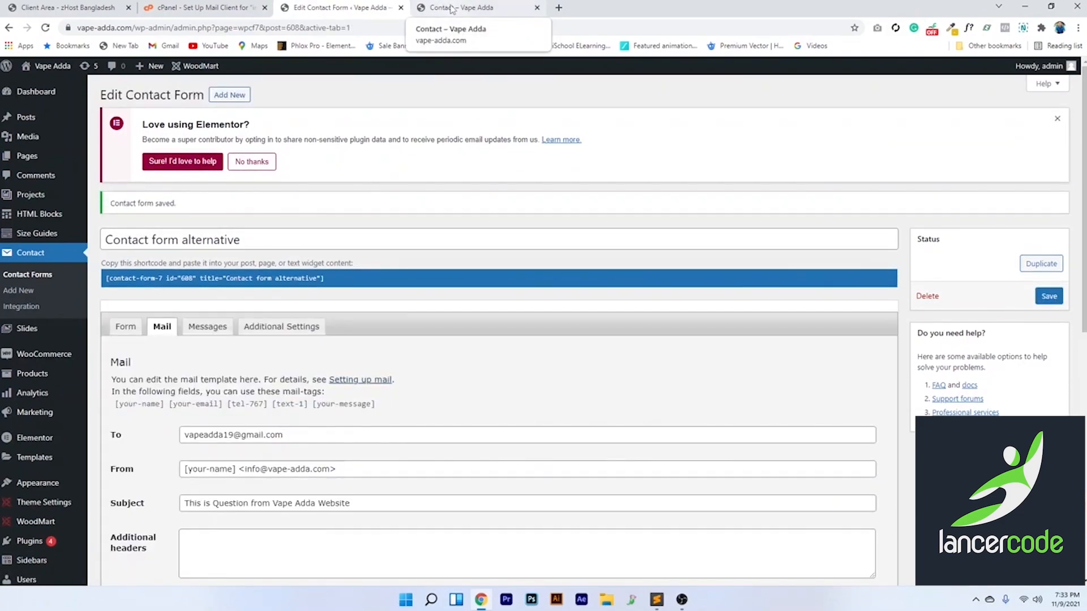
{"action": "left_click", "coordinate": [451, 8]}
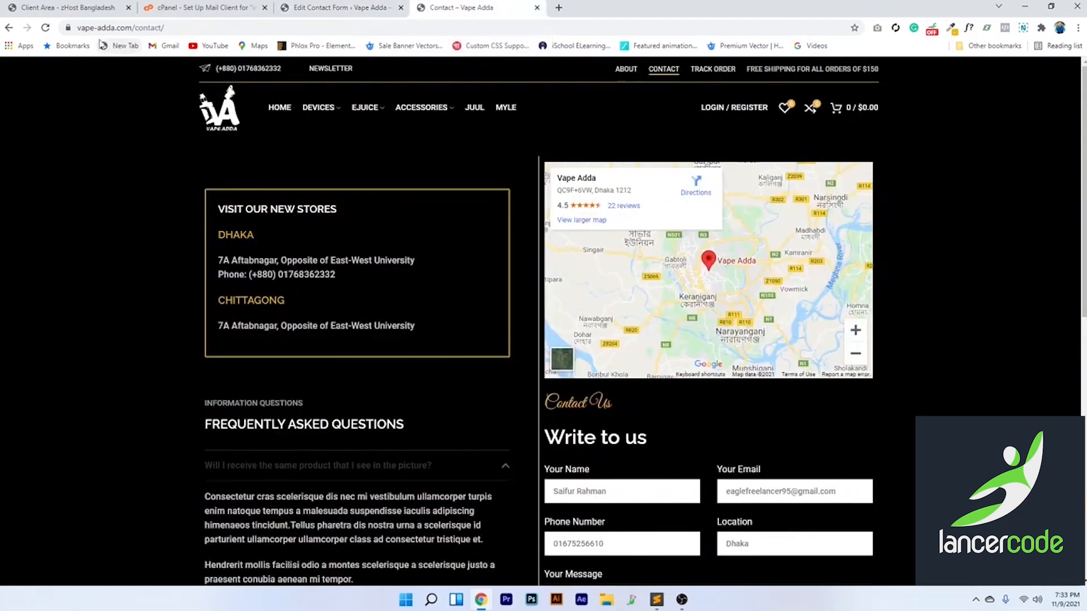
On the reloaded Contact page, autofill name, email and phone, set location Dhaka, message 'Test mai'
{"action": "left_click", "coordinate": [46, 27]}
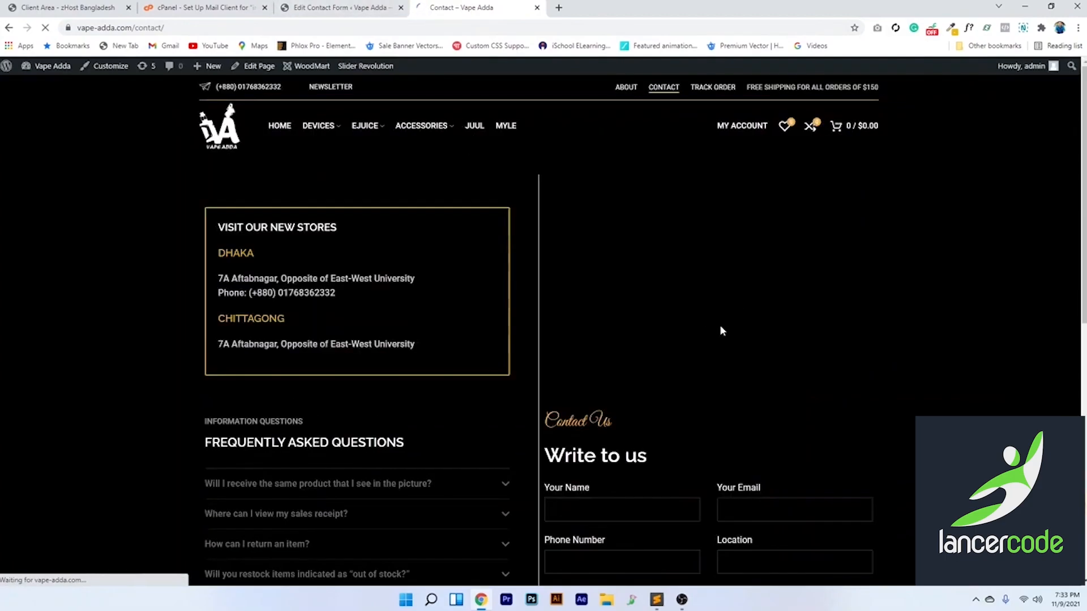
{"action": "scroll", "coordinate": [720, 335], "scroll_direction": "down", "scroll_amount": 5}
{"action": "scroll", "coordinate": [651, 317], "scroll_direction": "up", "scroll_amount": 1}
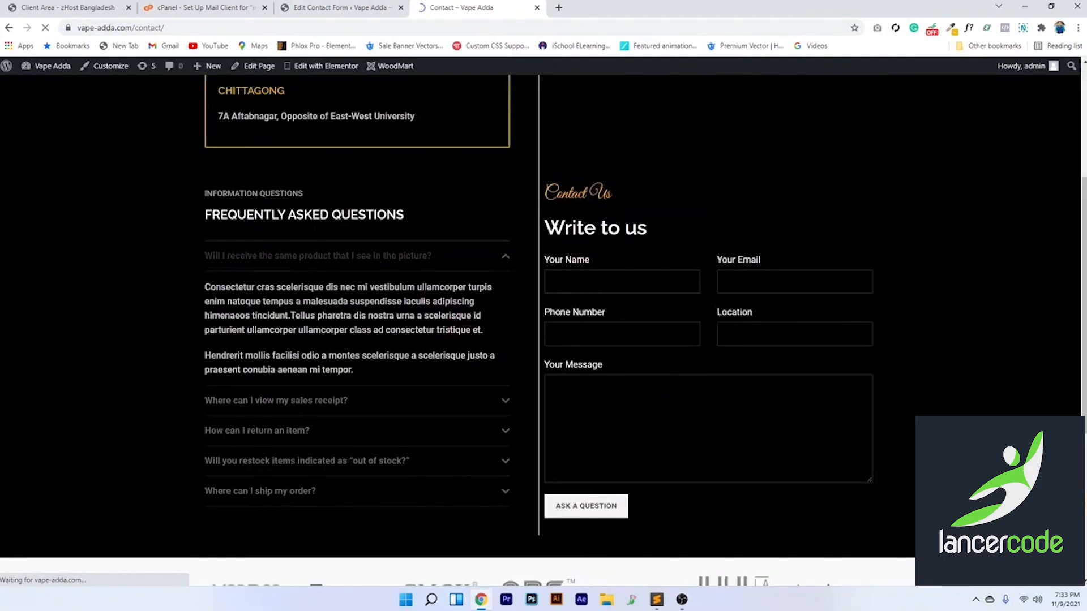
{"action": "left_click", "coordinate": [590, 282]}
{"action": "left_click", "coordinate": [590, 283]}
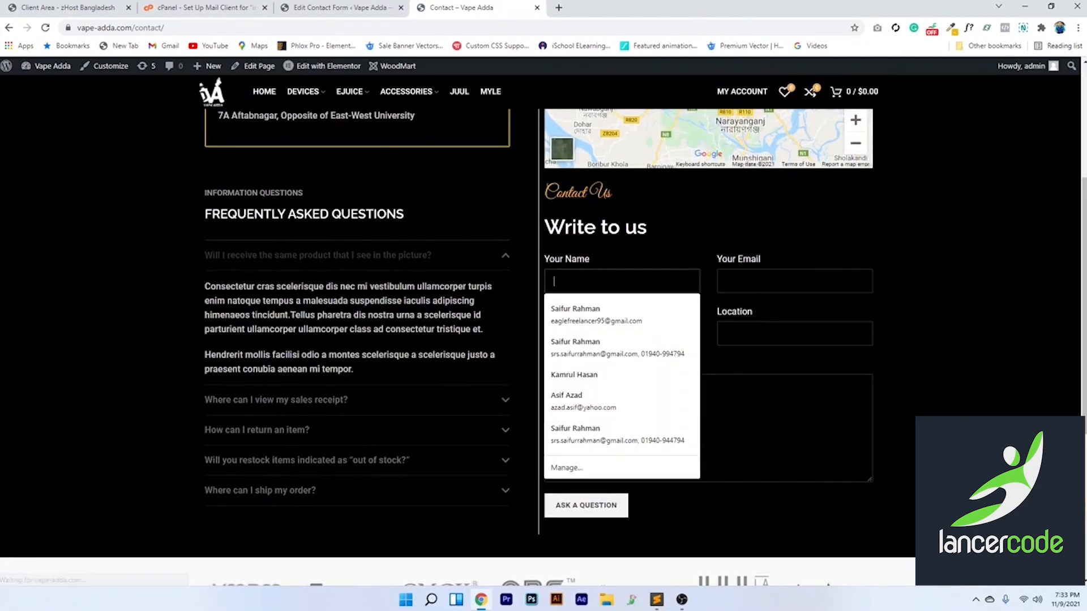
{"action": "left_click", "coordinate": [595, 314]}
{"action": "left_click", "coordinate": [730, 334]}
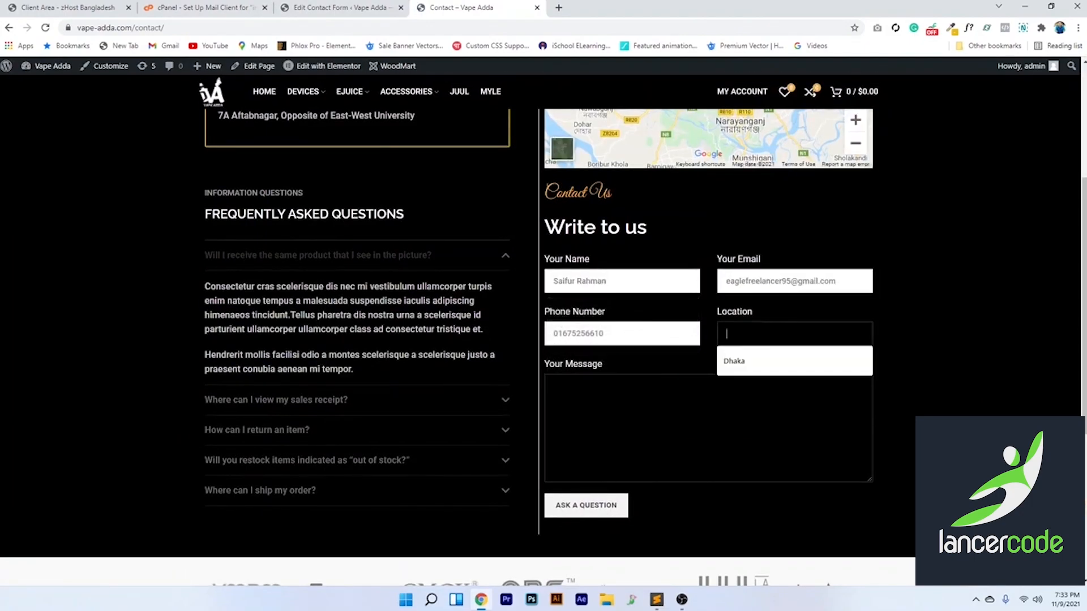
{"action": "key", "text": "Down"}
{"action": "key", "text": "Return"}
{"action": "type", "text": "Test mail"}
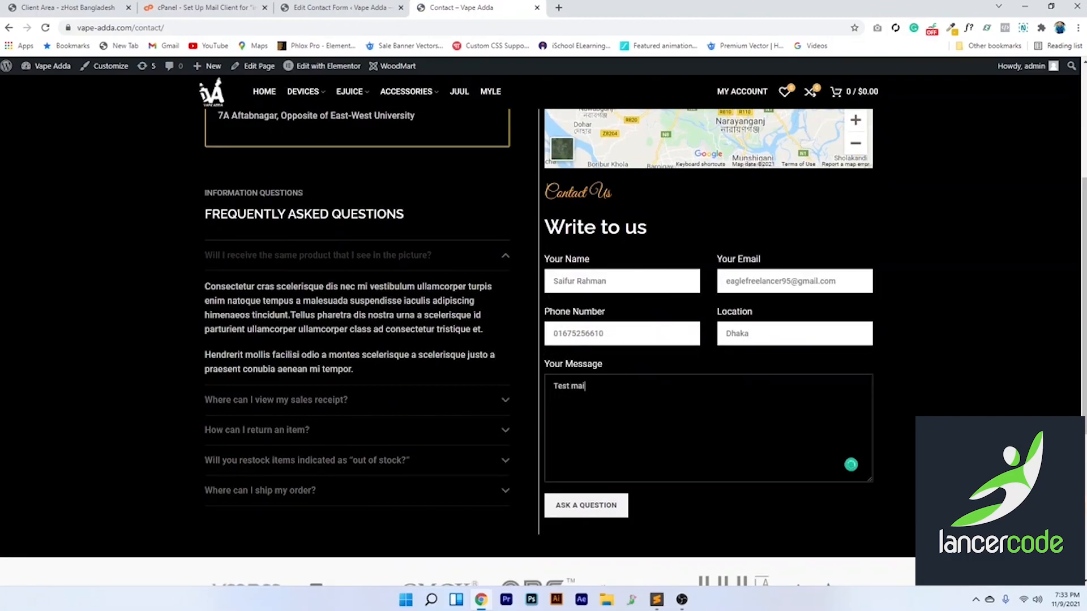
Recheck the saved form settings, return to the filled contact page, and start a new tab
{"action": "scroll", "coordinate": [376, 268], "scroll_direction": "up", "scroll_amount": 4}
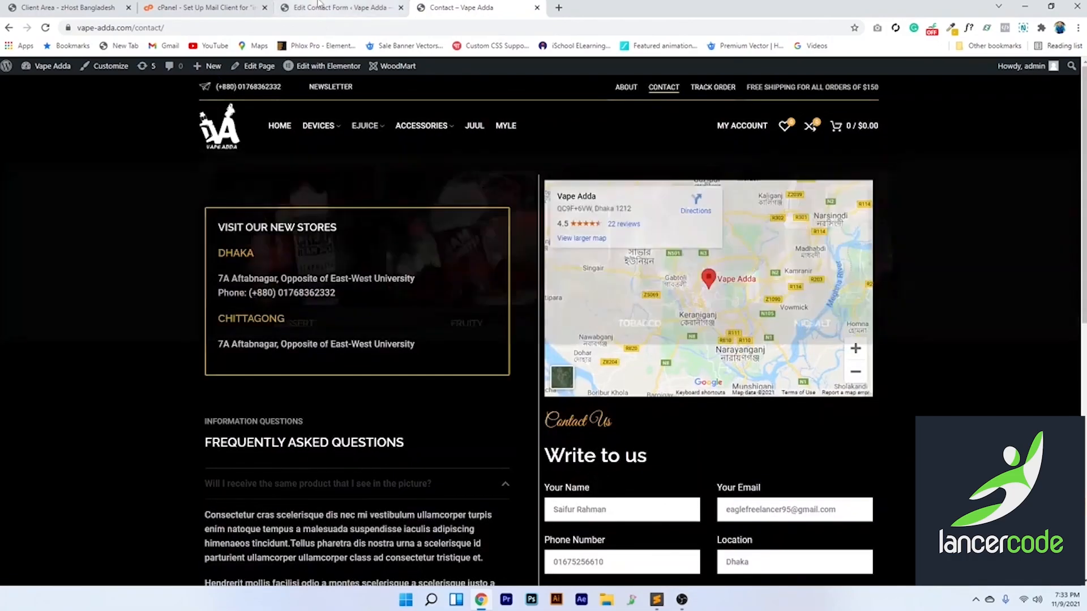
{"action": "left_click", "coordinate": [319, 5]}
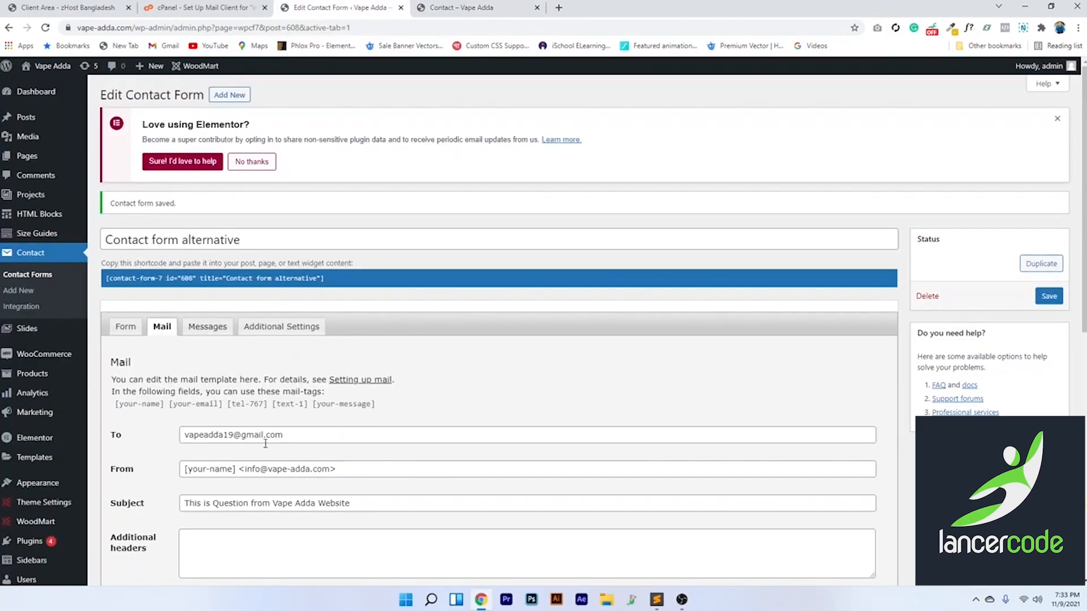
{"action": "left_click", "coordinate": [459, 7]}
{"action": "scroll", "coordinate": [604, 504], "scroll_direction": "down", "scroll_amount": 4}
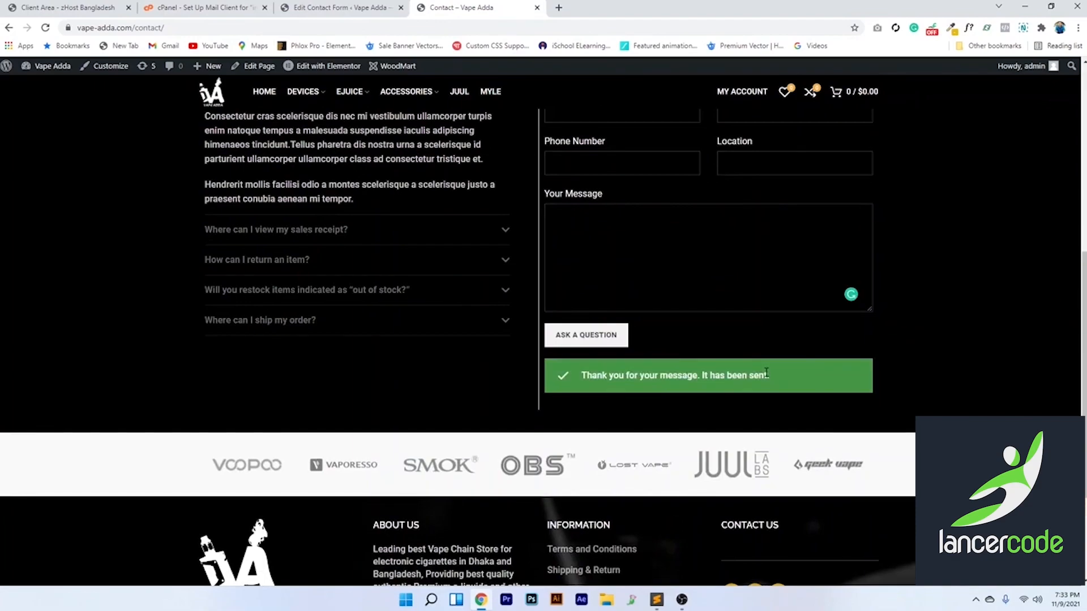
{"action": "left_click", "coordinate": [558, 7]}
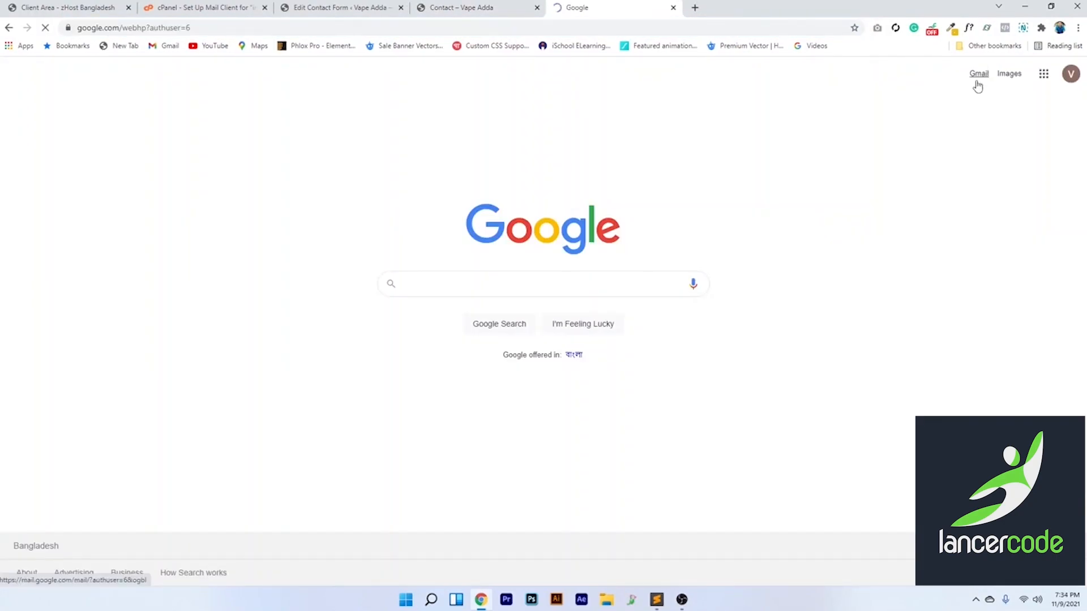
Open Gmail and view the 'This is Question from Vape Adda Website' message
{"action": "left_click", "coordinate": [977, 82]}
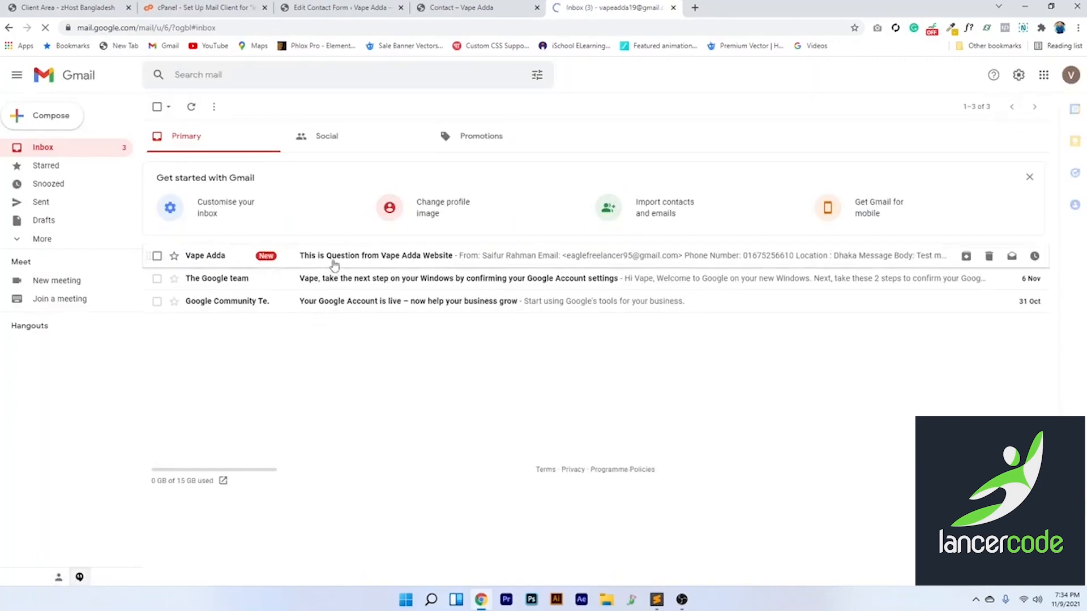
{"action": "left_click", "coordinate": [334, 264]}
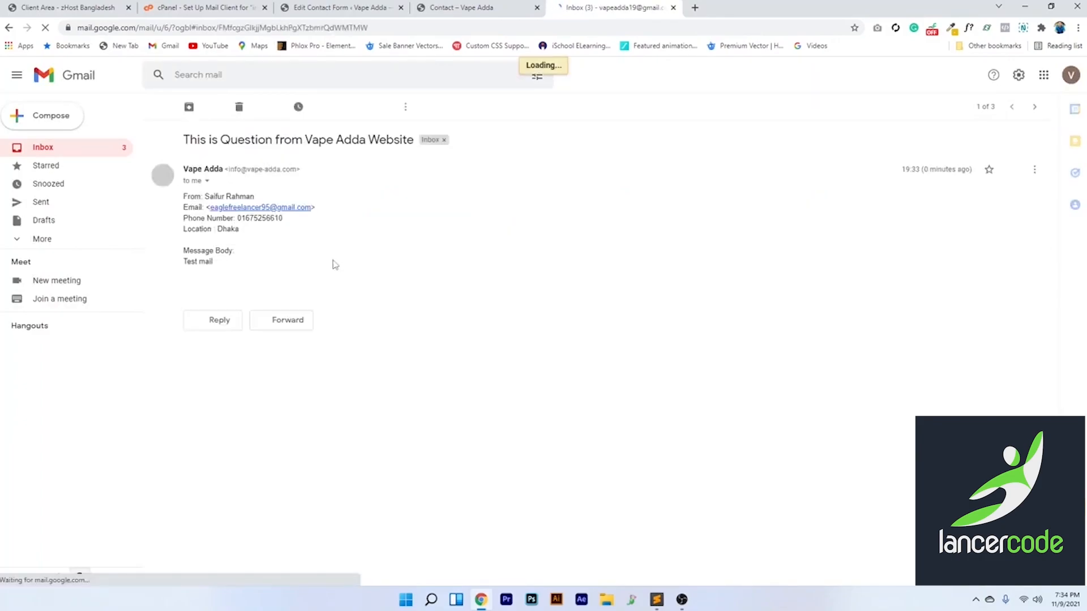